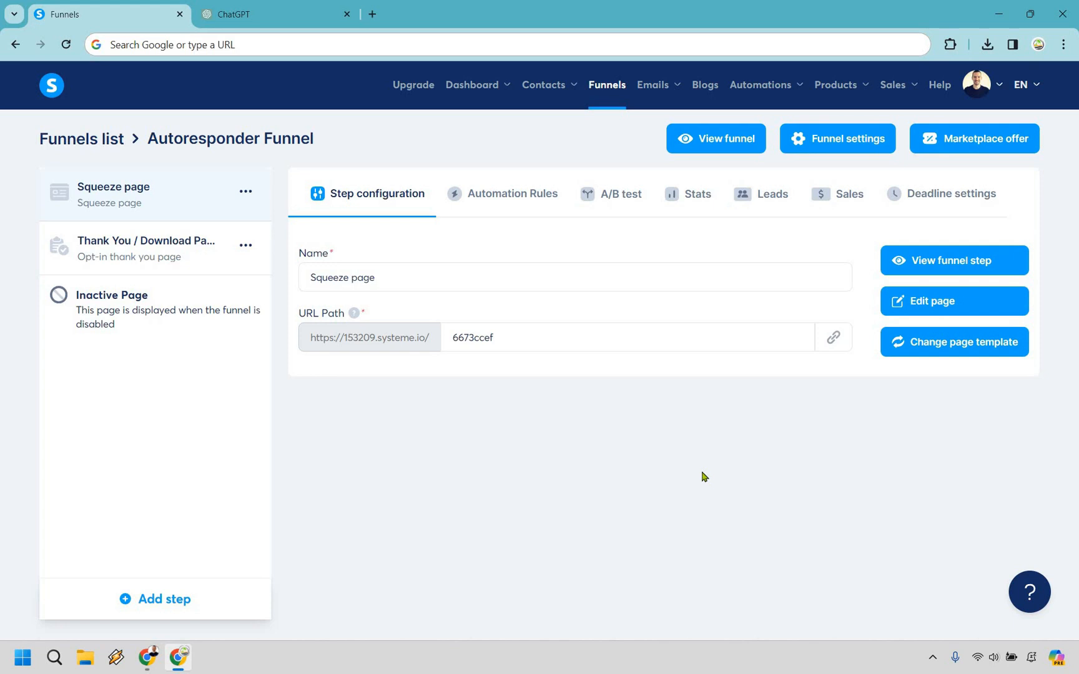
Preview the Squeeze page and the Thank You / Download Page of the Autoresponder Funnel, closing both previews and reselecting the Squeeze page
{"action": "left_click", "coordinate": [944, 265]}
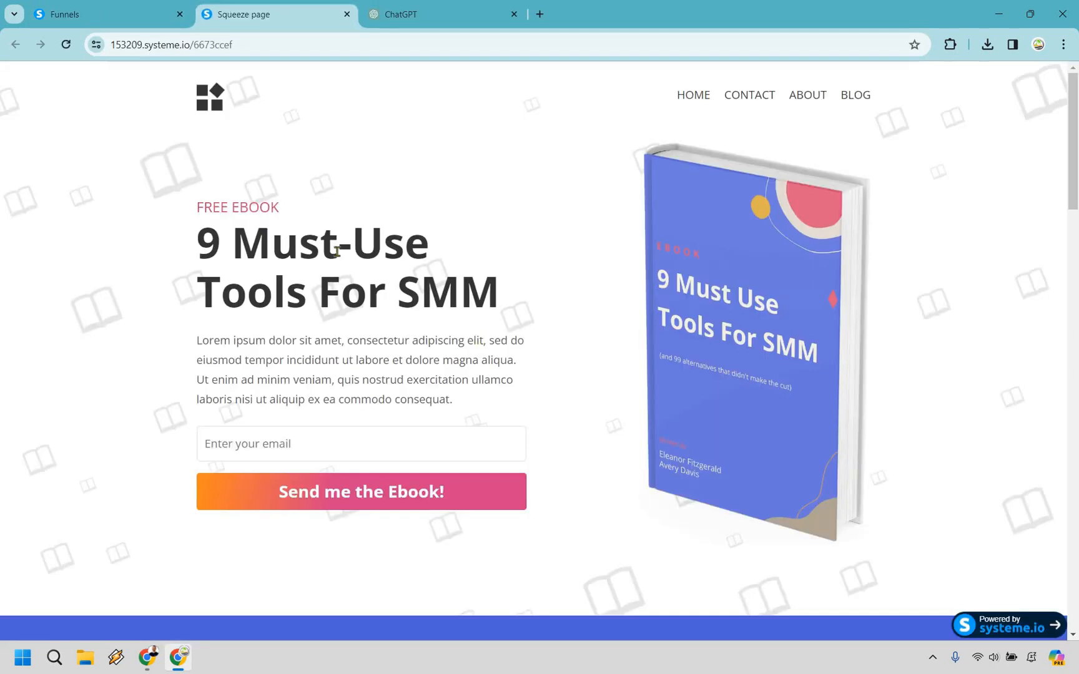
{"action": "left_click", "coordinate": [106, 14]}
{"action": "left_click", "coordinate": [171, 257]}
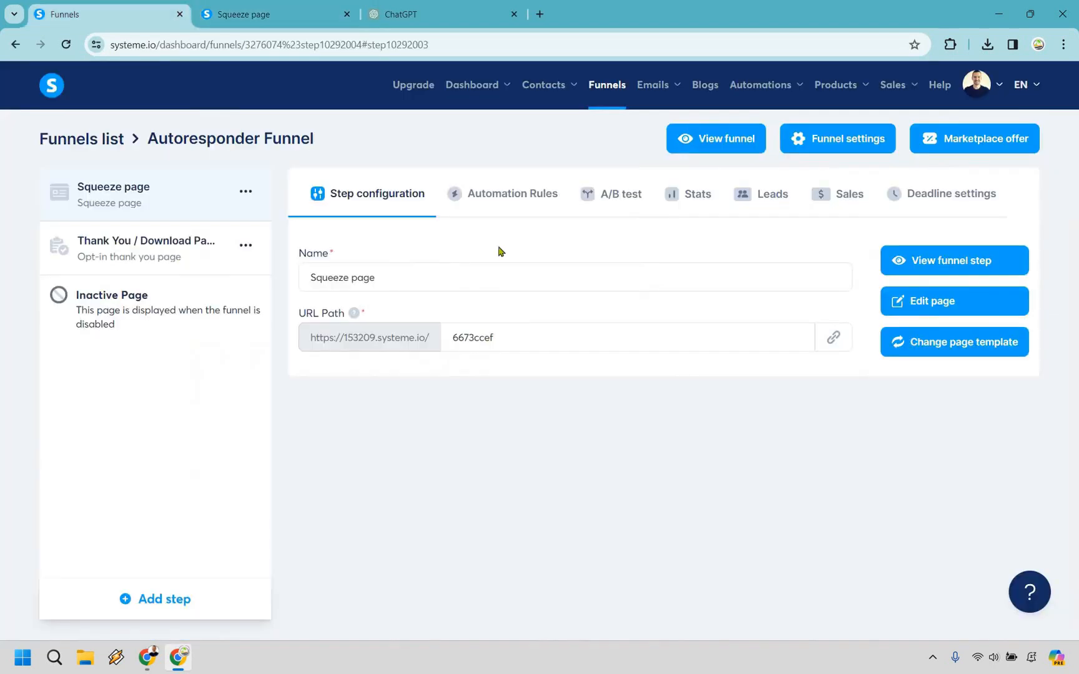
{"action": "left_click", "coordinate": [952, 260]}
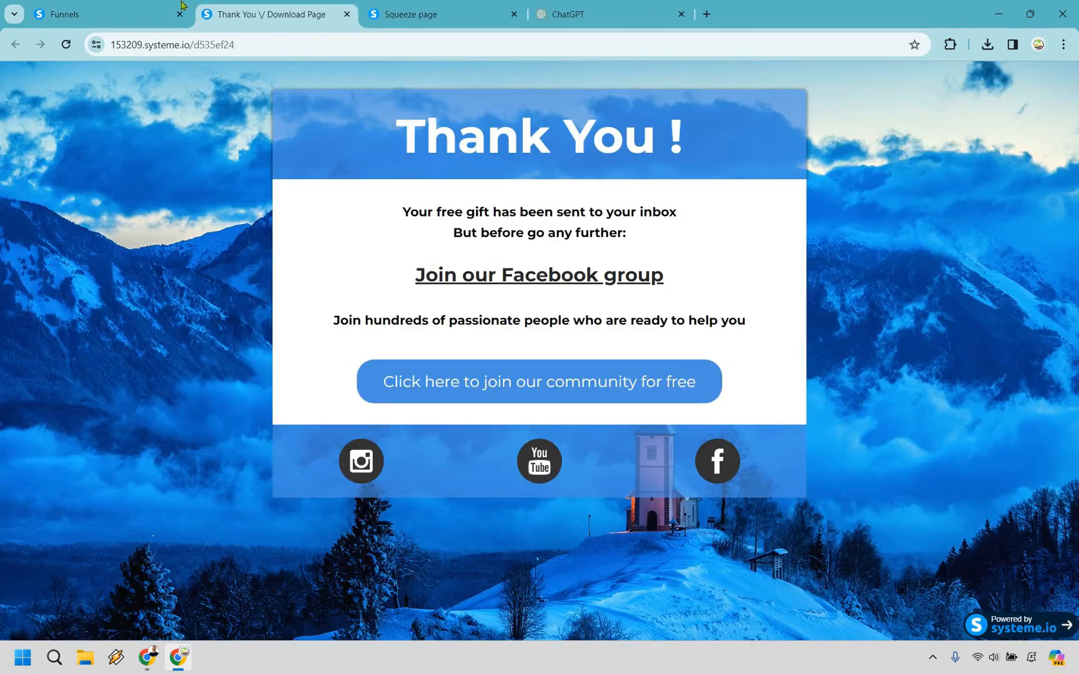
{"action": "left_click", "coordinate": [107, 14]}
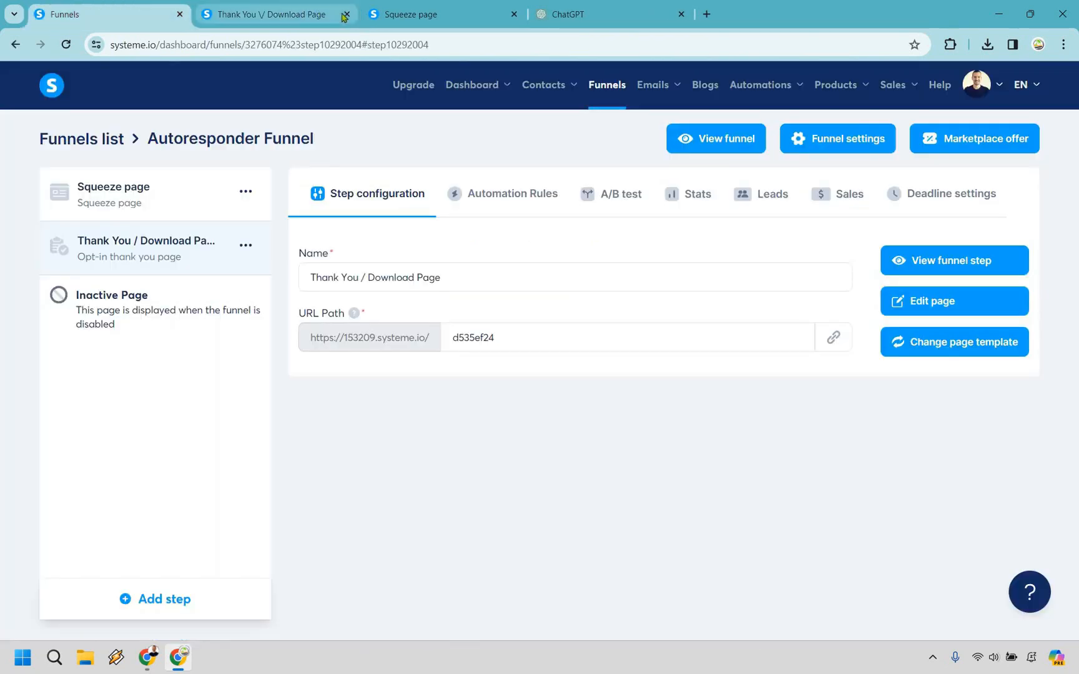
{"action": "left_click", "coordinate": [347, 15]}
{"action": "left_click", "coordinate": [347, 14]}
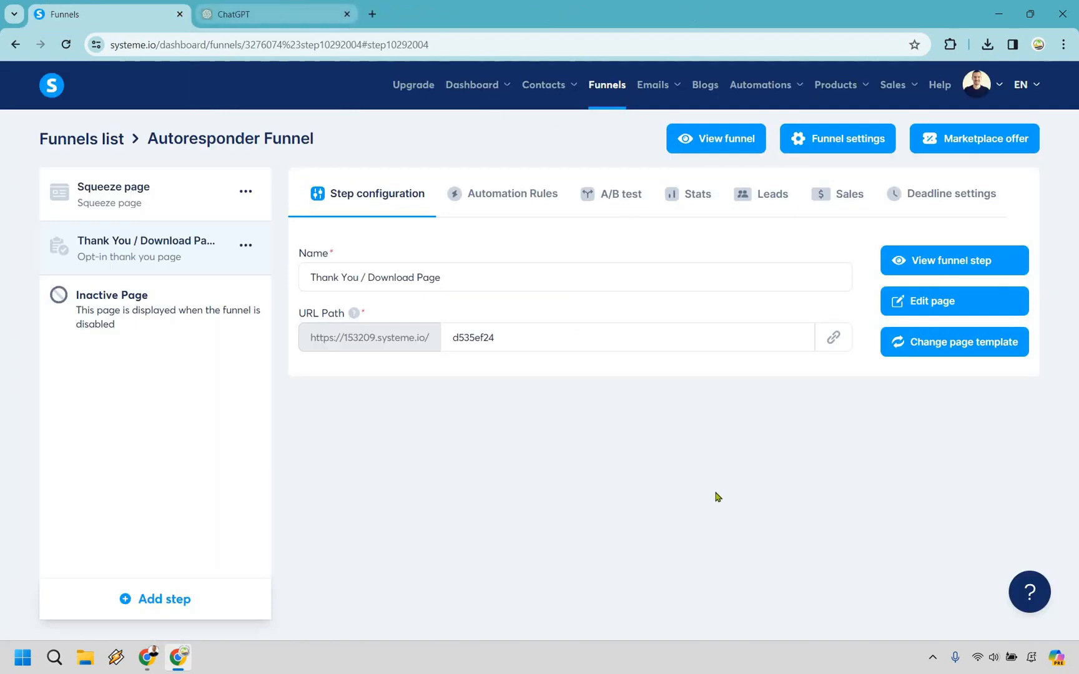
{"action": "left_click", "coordinate": [170, 201]}
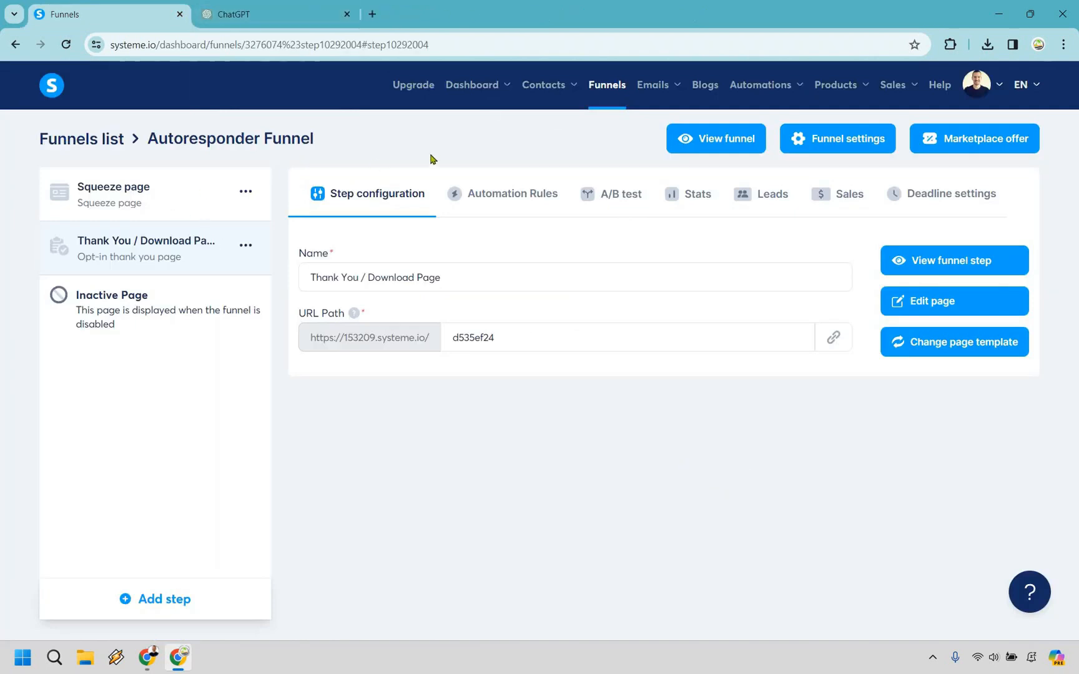
Create an email campaign with "Social Media Marketing" as both its name and its description
{"action": "mouse_move", "coordinate": [655, 88]}
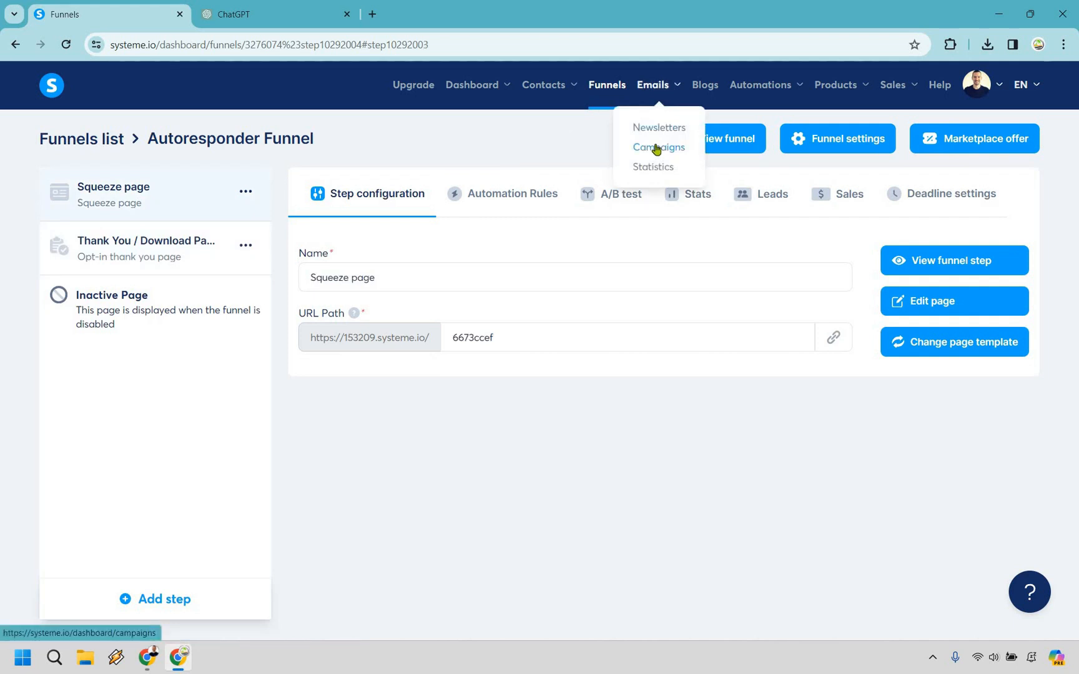
{"action": "left_click", "coordinate": [655, 149]}
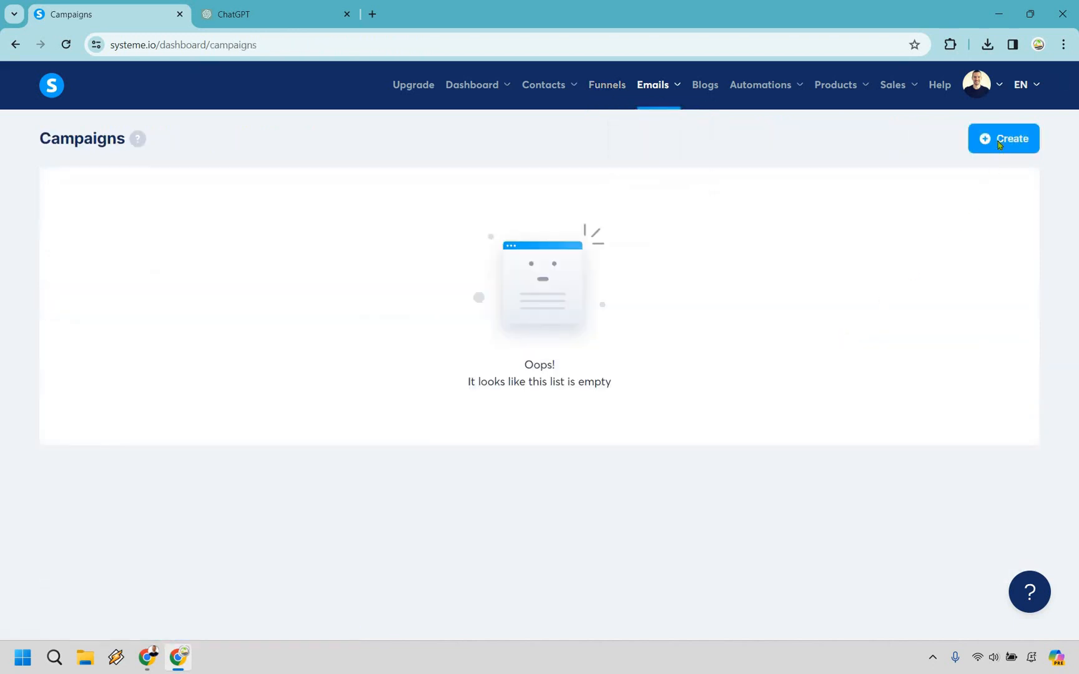
{"action": "left_click", "coordinate": [999, 144]}
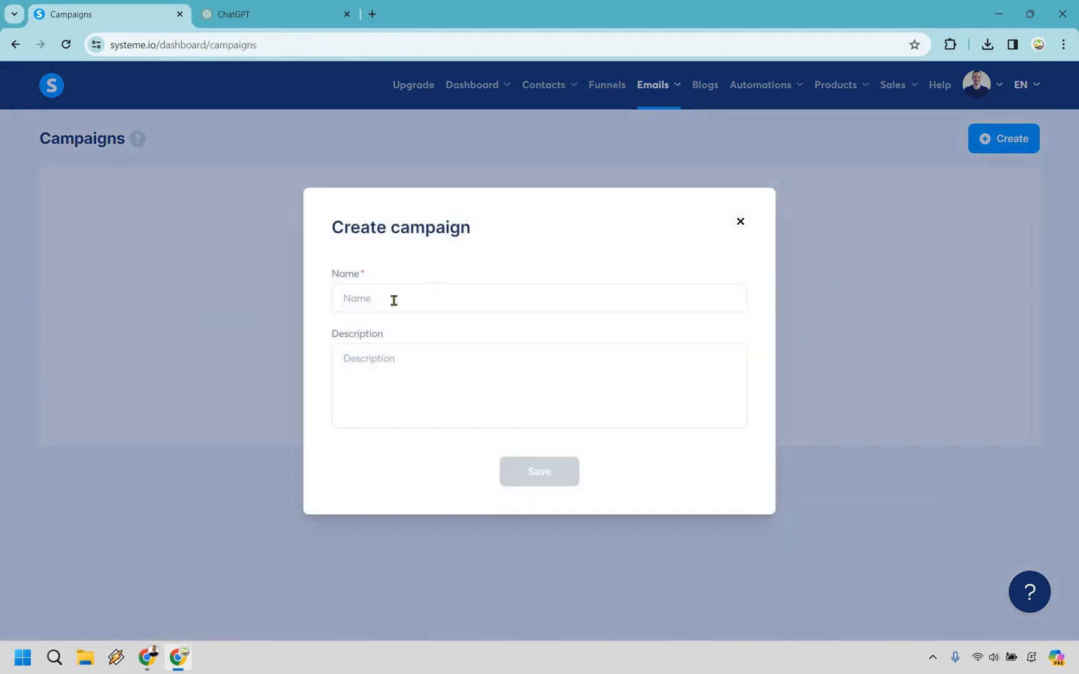
{"action": "left_click", "coordinate": [394, 300]}
{"action": "type", "text": "Social Media Marketing"}
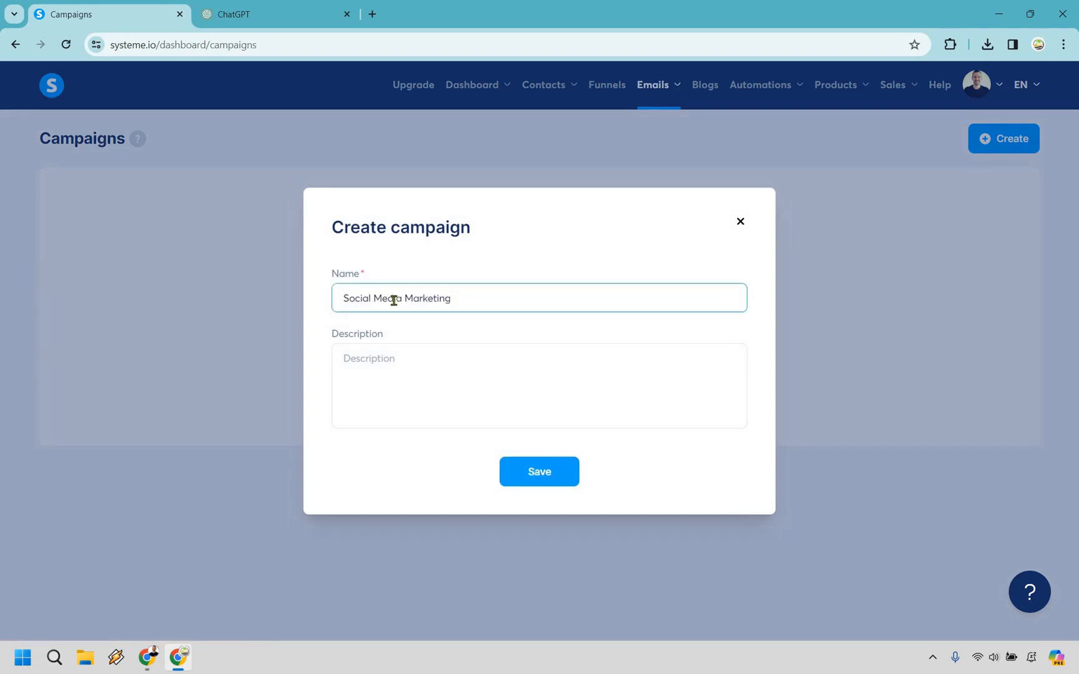
{"action": "key", "text": "ctrl+a"}
{"action": "key", "text": "ctrl+c"}
{"action": "key", "text": "Tab"}
{"action": "key", "text": "ctrl+v"}
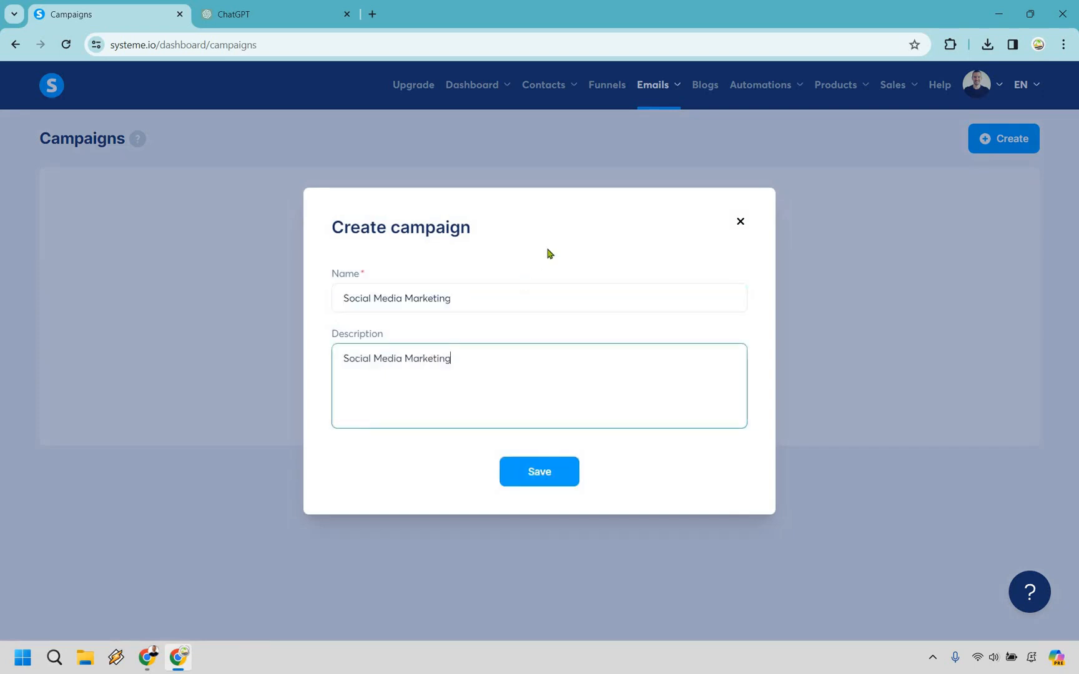
{"action": "left_click", "coordinate": [548, 250]}
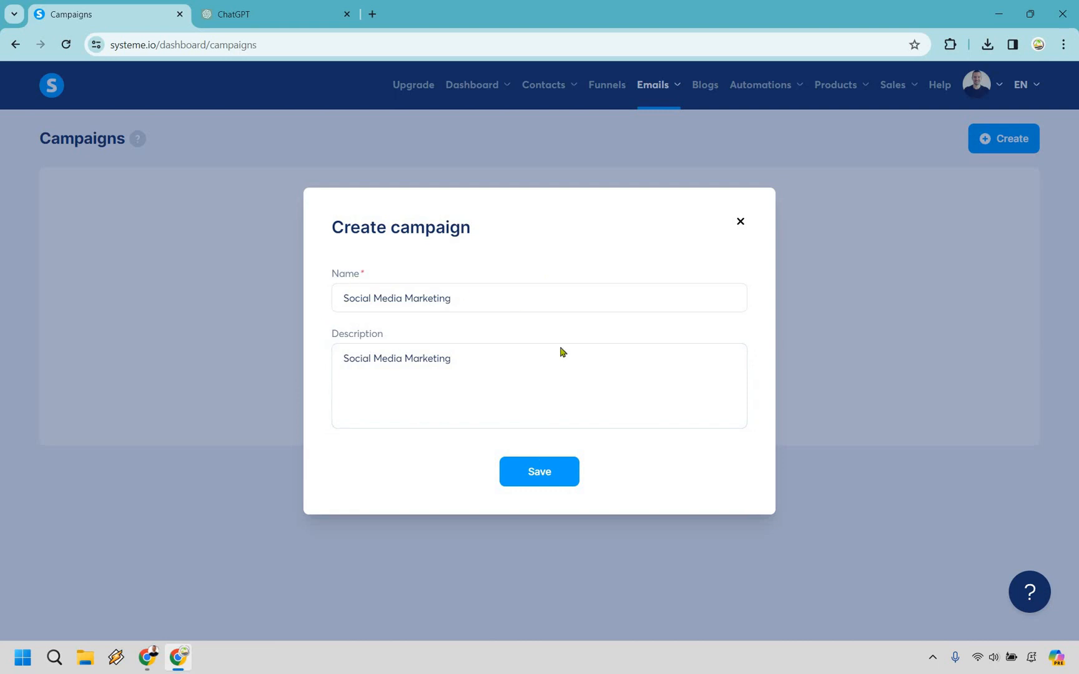
{"action": "left_click", "coordinate": [539, 477]}
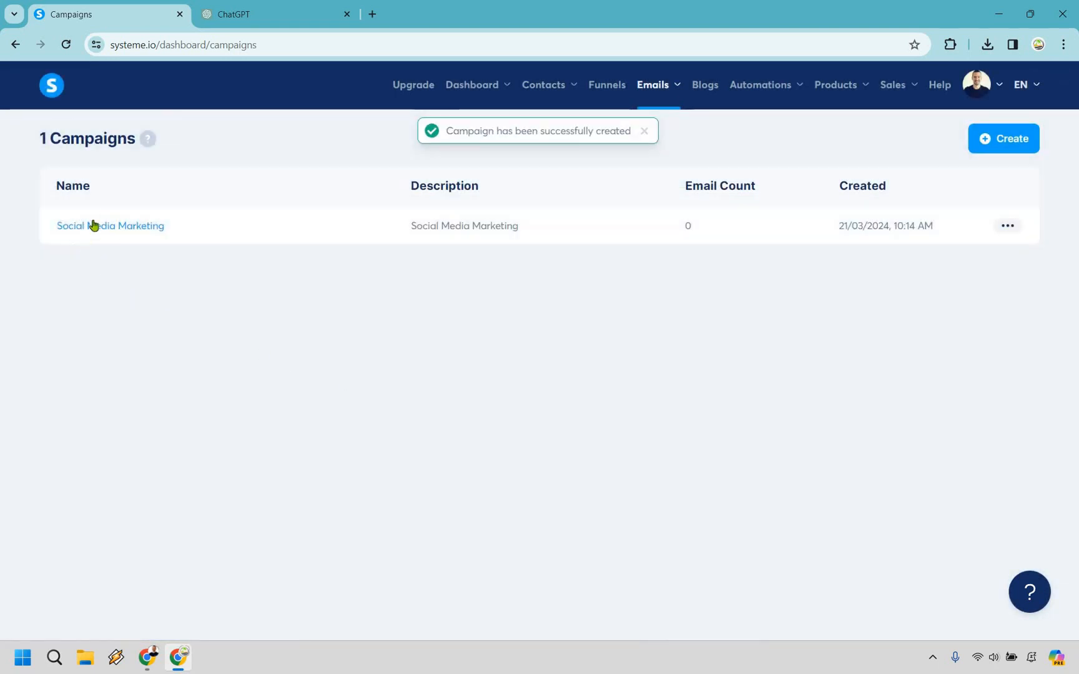
Create a classic-editor email in the Social Media Marketing campaign with subject "Welcome & Unveil Your Free Gift!" and the sender's name and email
{"action": "left_click", "coordinate": [102, 228]}
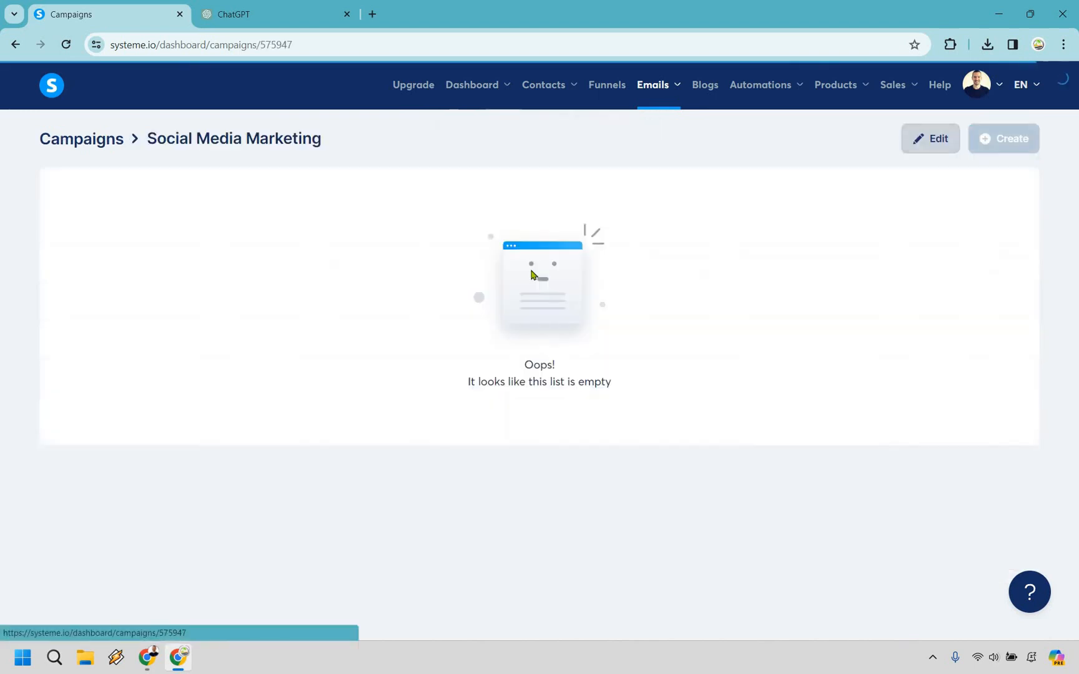
{"action": "left_click", "coordinate": [1003, 144]}
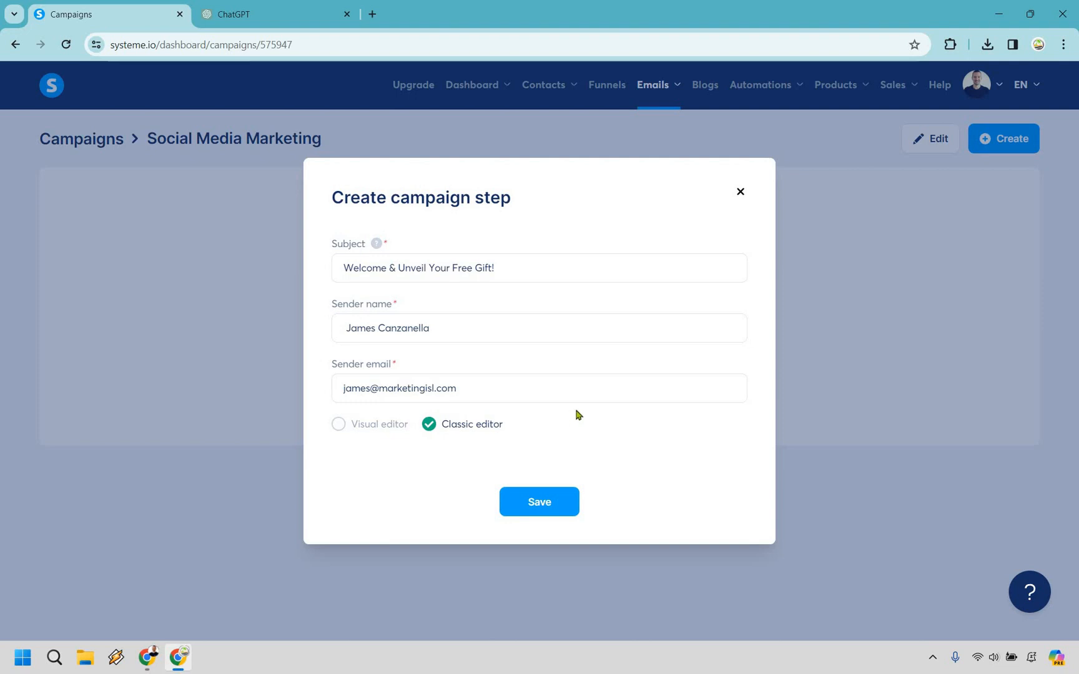
{"action": "left_click", "coordinate": [539, 503]}
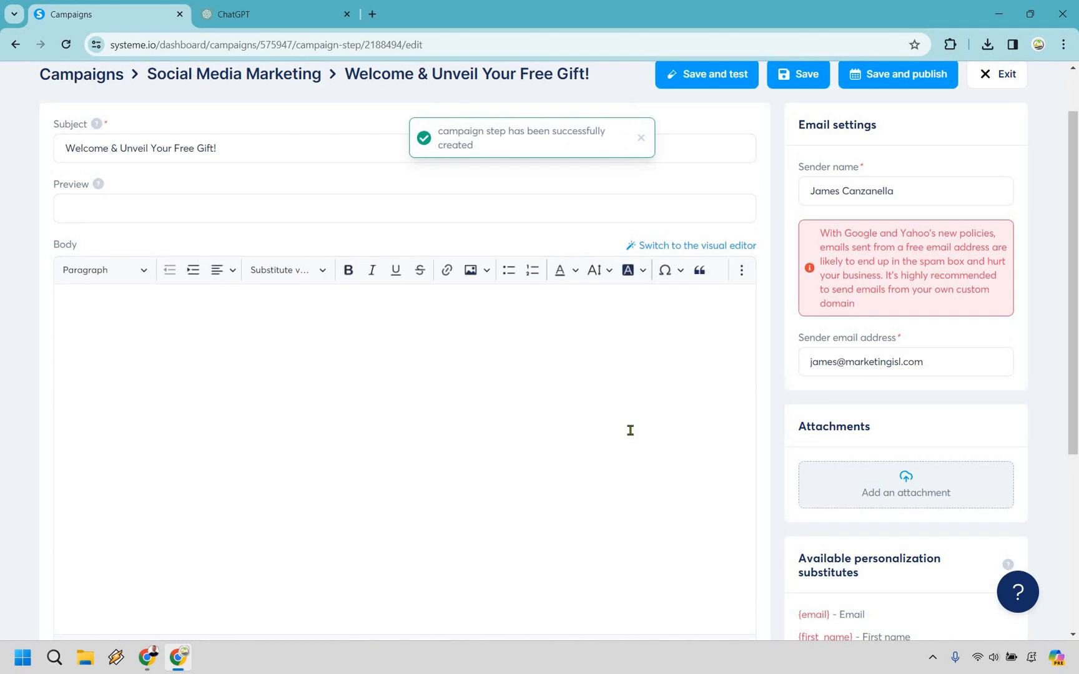
Copy the welcome email's three main paragraphs from ChatGPT, without greeting or signature, and paste them into the campaign email's body
{"action": "scroll", "coordinate": [324, 249], "scroll_direction": "up", "scroll_amount": 1}
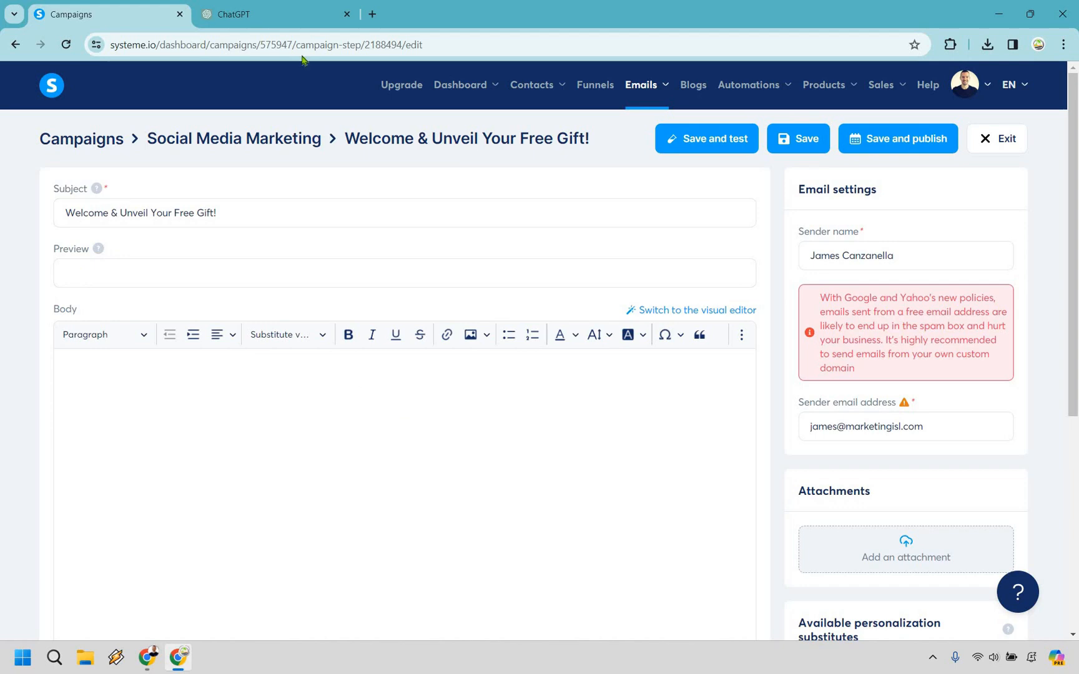
{"action": "key", "text": "ctrl+Tab"}
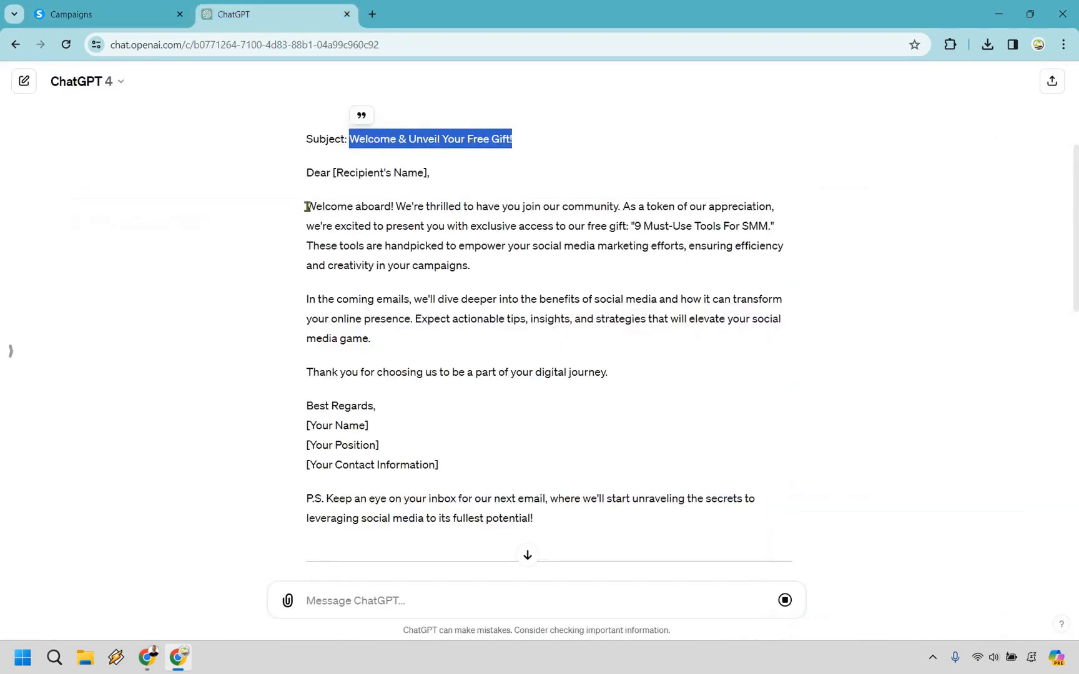
{"action": "left_click_drag", "start_coordinate": [307, 206], "coordinate": [609, 370]}
{"action": "key", "text": "ctrl+c"}
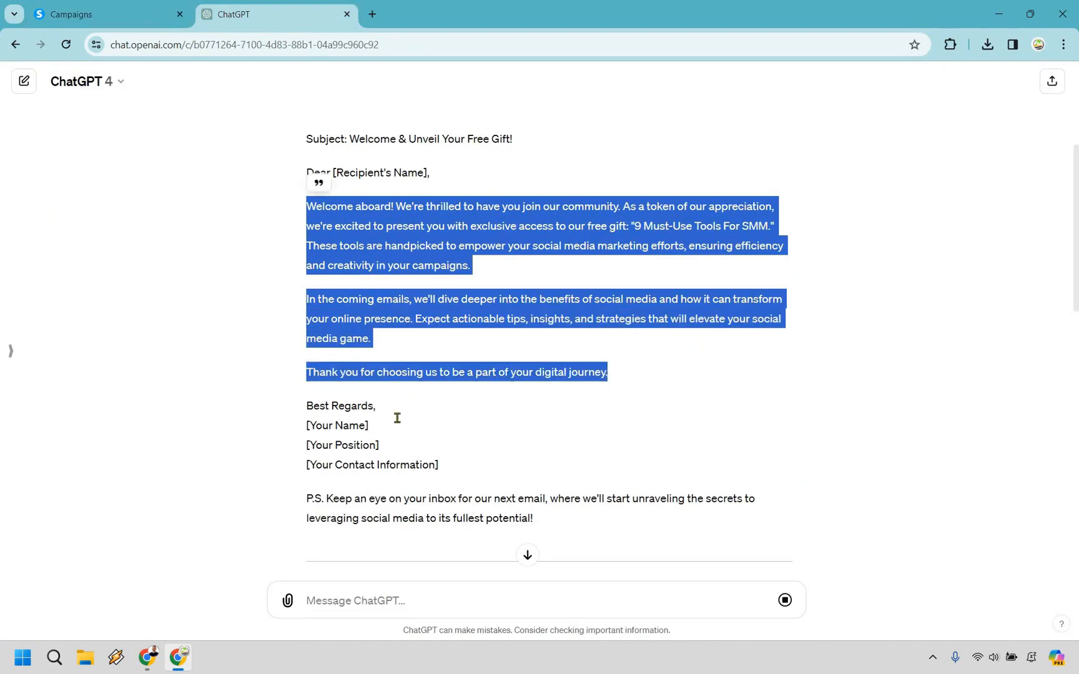
{"action": "key", "text": "ctrl+Tab"}
{"action": "left_click", "coordinate": [385, 404]}
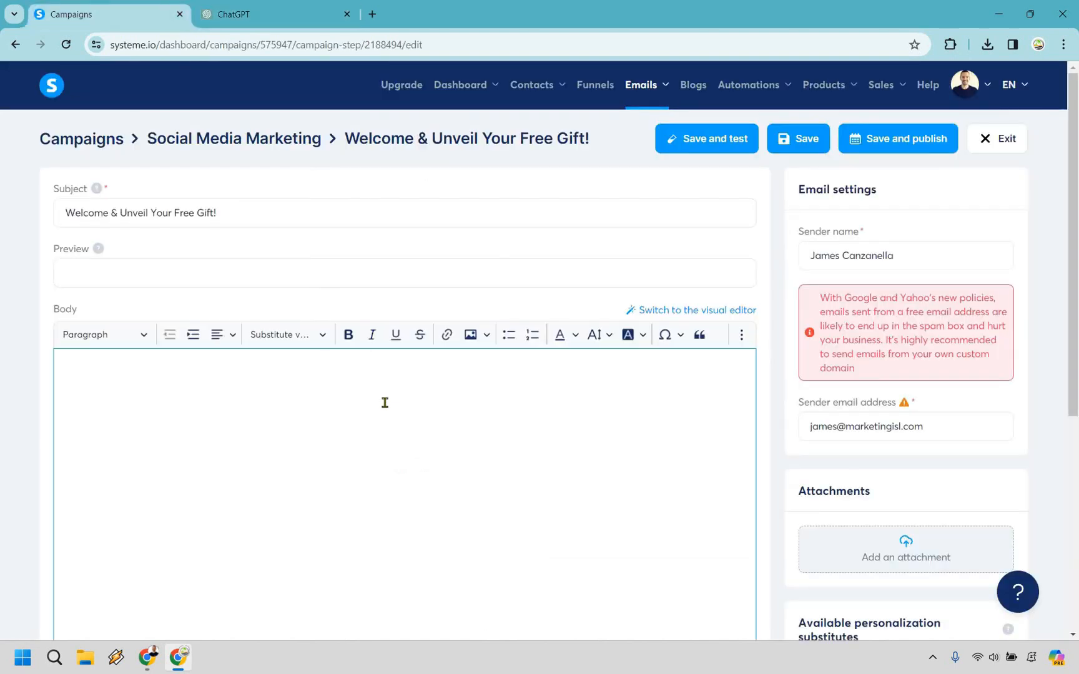
{"action": "key", "text": "ctrl+v"}
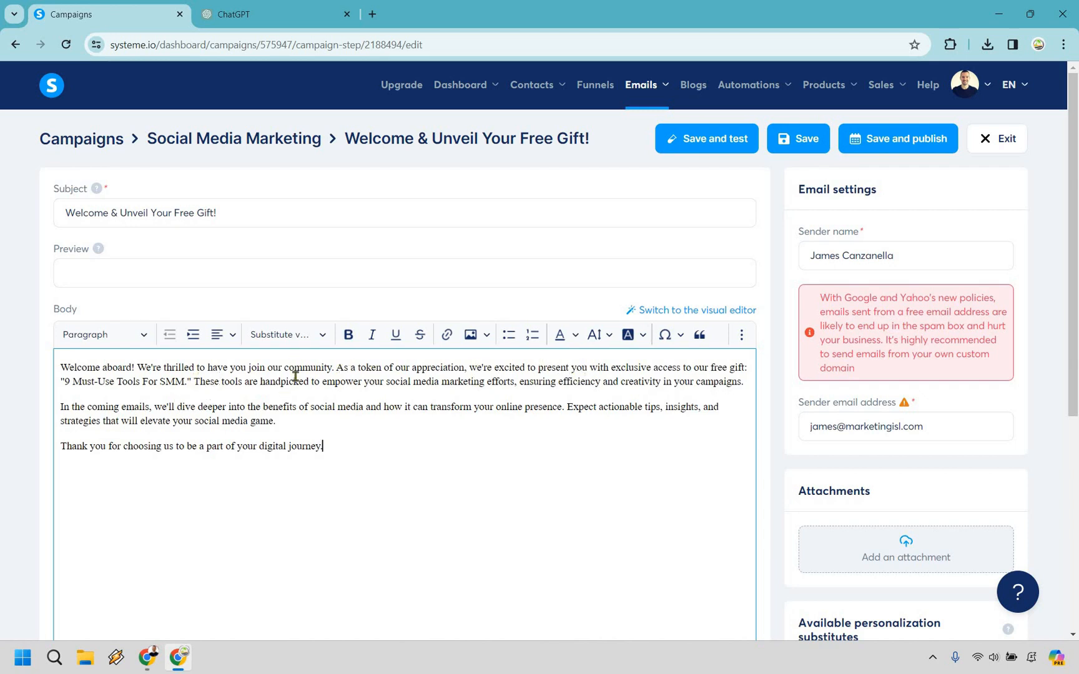
Insert the separate line "Click here to download your free gift now." after the sentence ending "9 Must-Use Tools For SMM."
{"action": "key", "text": "Return"}
{"action": "key", "text": "Return"}
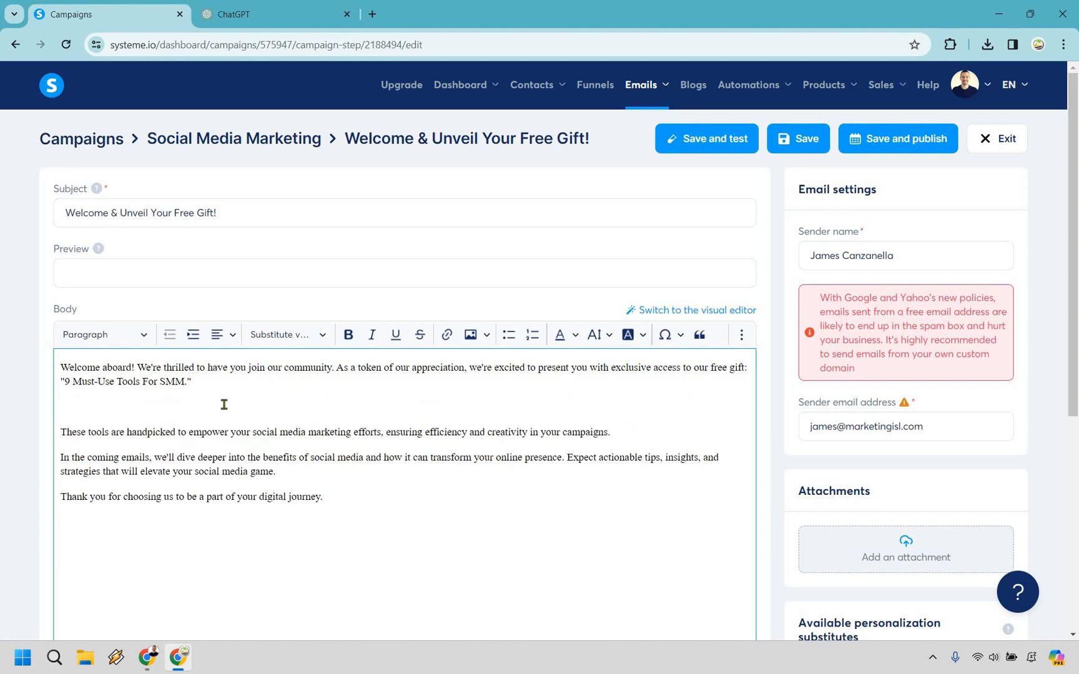
{"action": "type", "text": "Click here to download your free gift"}
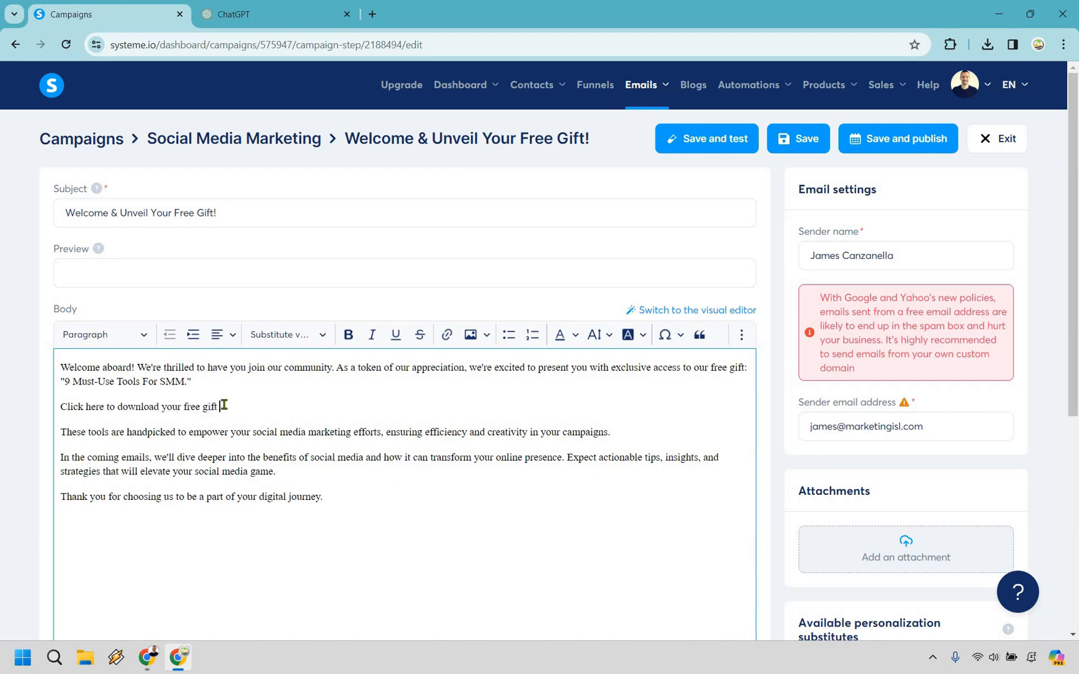
{"action": "type", "text": " now."}
{"action": "key", "text": "Left"}
{"action": "key", "text": "ctrl+shift+Left"}
{"action": "key", "text": "ctrl+shift+Left"}
{"action": "key", "text": "ctrl+shift+Left"}
{"action": "key", "text": "ctrl+shift+Left"}
{"action": "key", "text": "ctrl+shift+Left"}
{"action": "key", "text": "ctrl+shift+Left"}
{"action": "key", "text": "ctrl+shift+Left"}
{"action": "key", "text": "ctrl+shift+Left"}
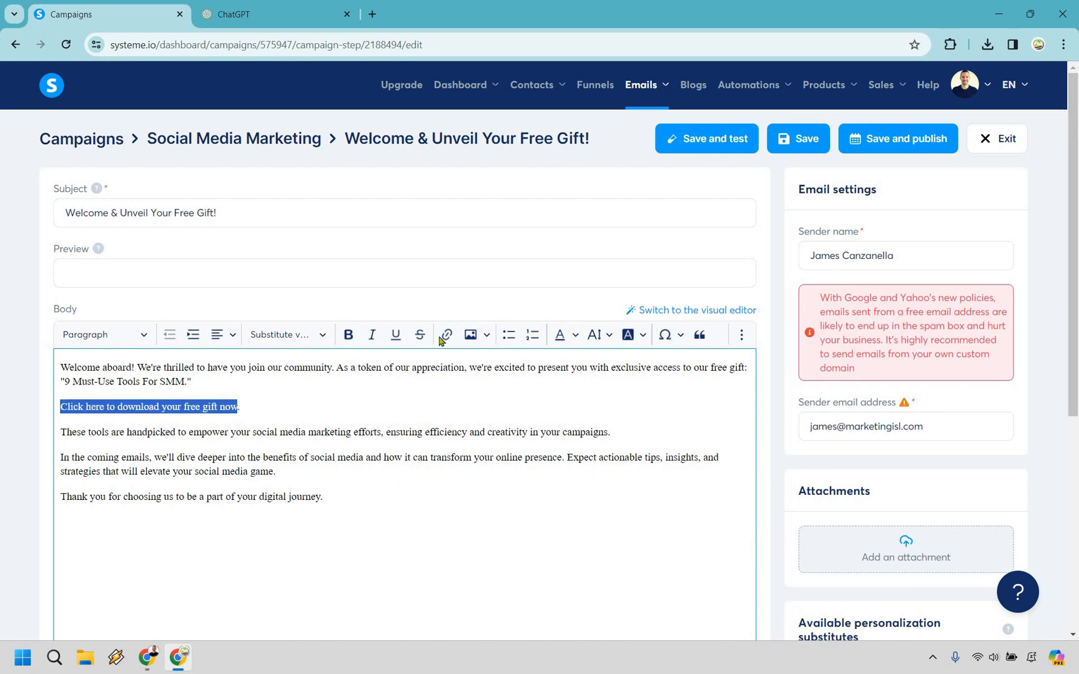
{"action": "left_click", "coordinate": [447, 335]}
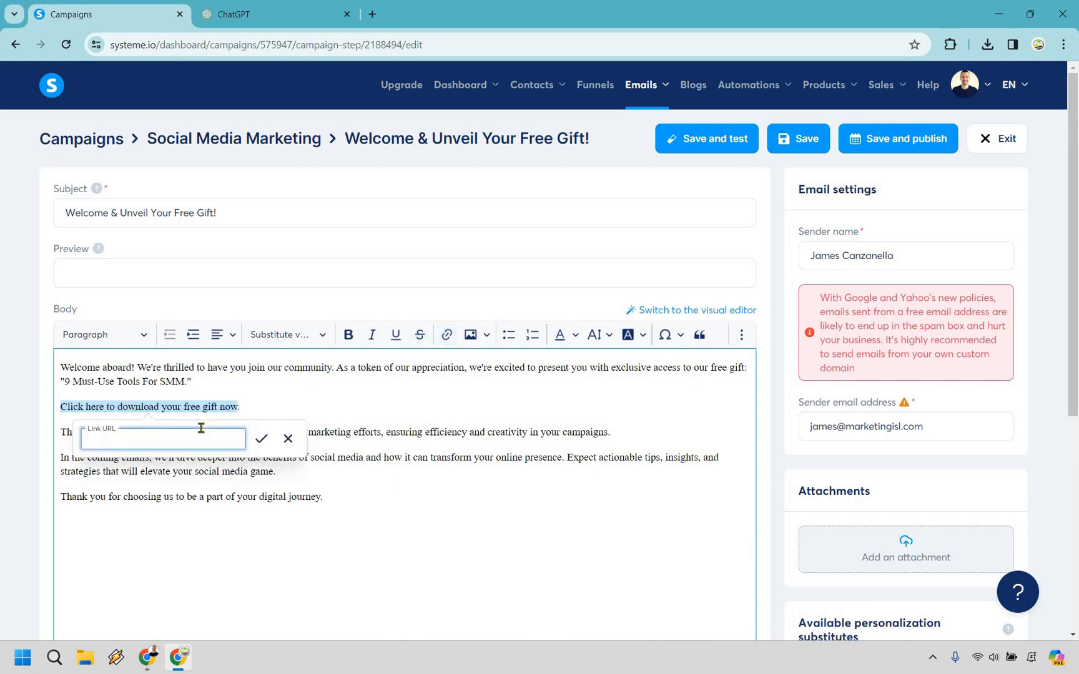
{"action": "type", "text": "www.saol.com"}
{"action": "left_click", "coordinate": [259, 439]}
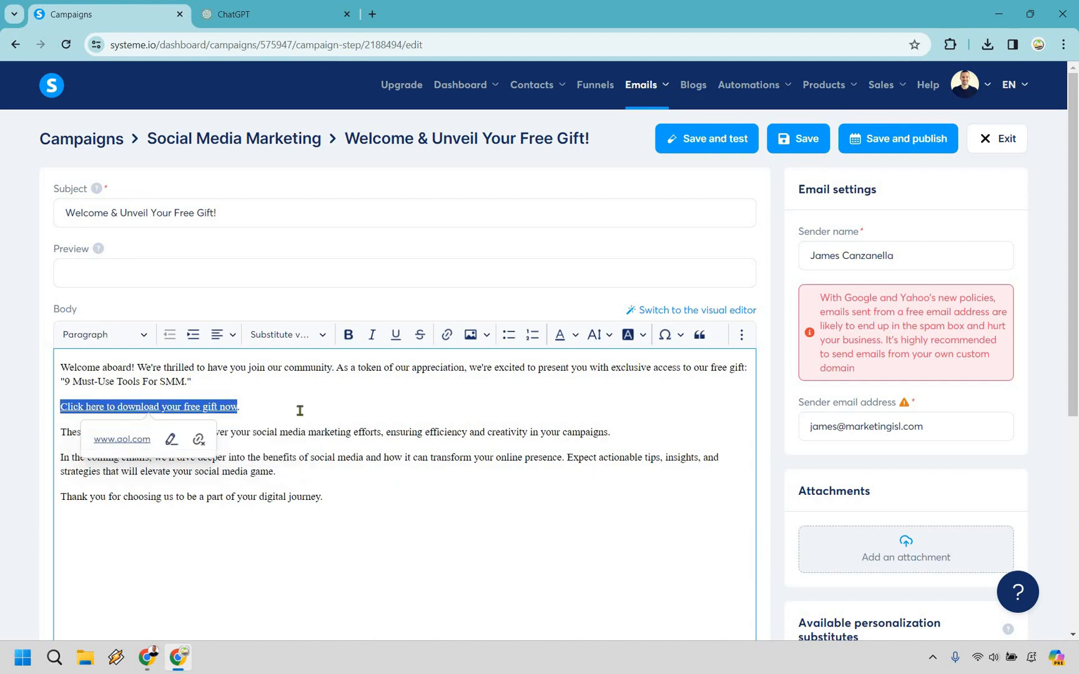
Sign the email with the sender's short name below the closing thank-you sentence and review the whole message
{"action": "key", "text": "Right"}
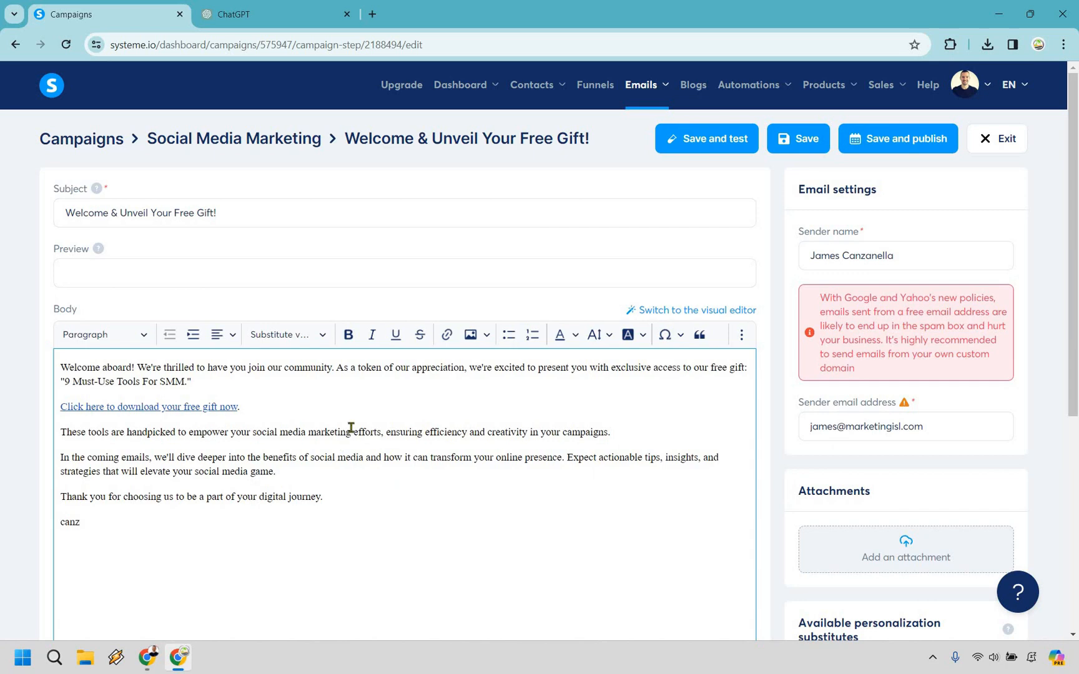
{"action": "scroll", "coordinate": [562, 256], "scroll_direction": "down", "scroll_amount": 3}
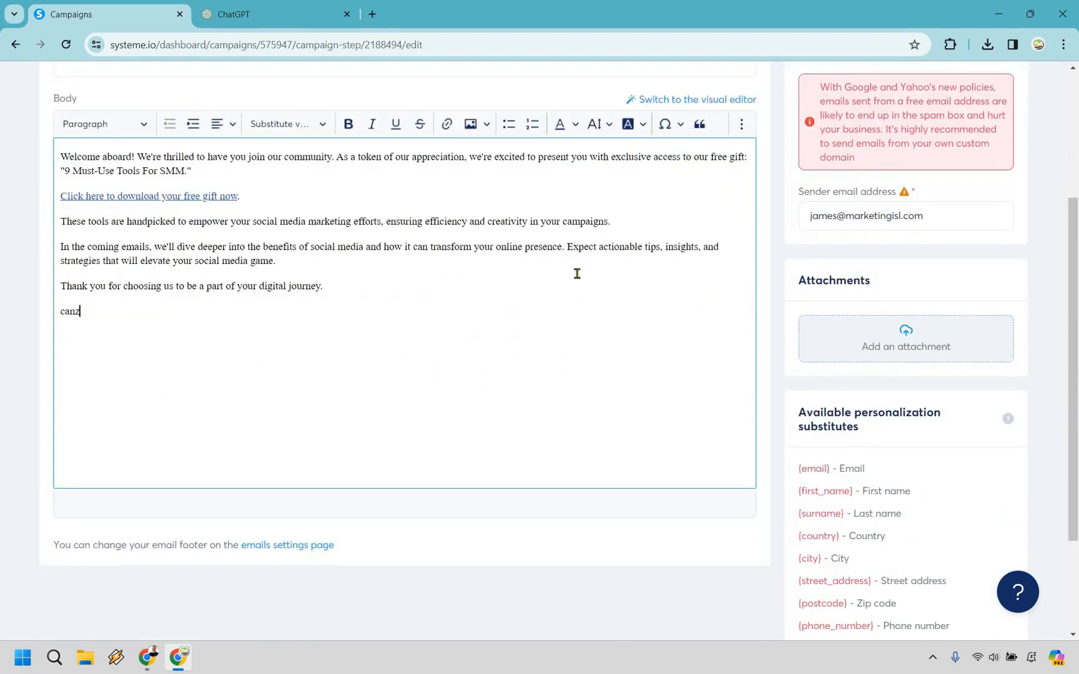
{"action": "scroll", "coordinate": [687, 313], "scroll_direction": "down", "scroll_amount": 1}
{"action": "scroll", "coordinate": [646, 328], "scroll_direction": "up", "scroll_amount": 2}
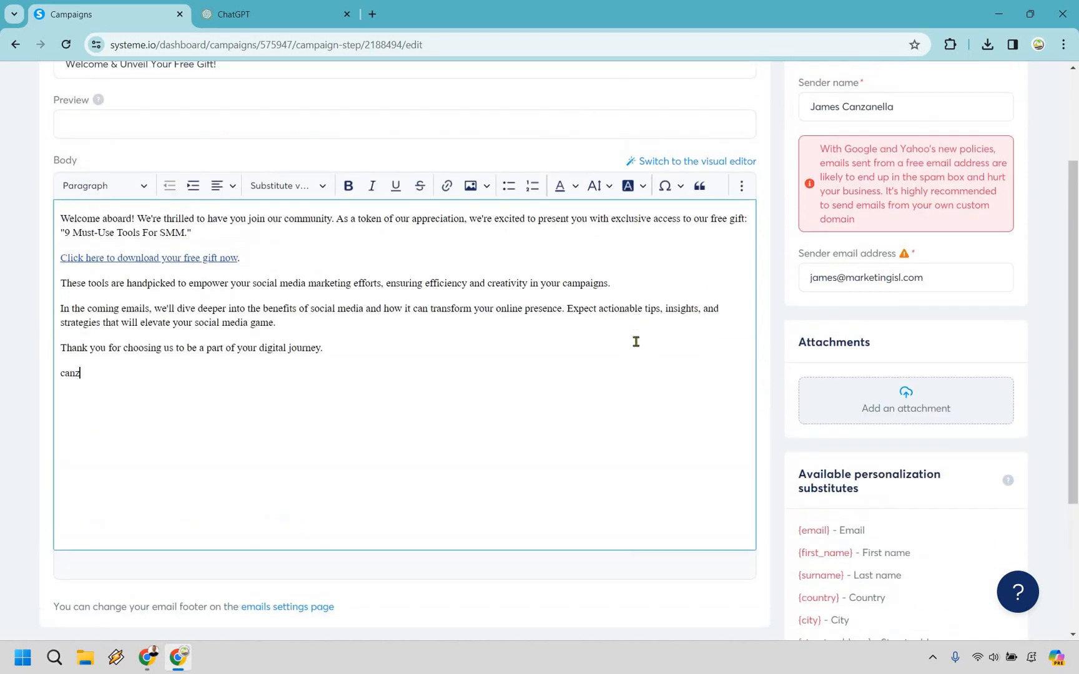
{"action": "scroll", "coordinate": [636, 346], "scroll_direction": "down", "scroll_amount": 3}
{"action": "scroll", "coordinate": [636, 348], "scroll_direction": "up", "scroll_amount": 5}
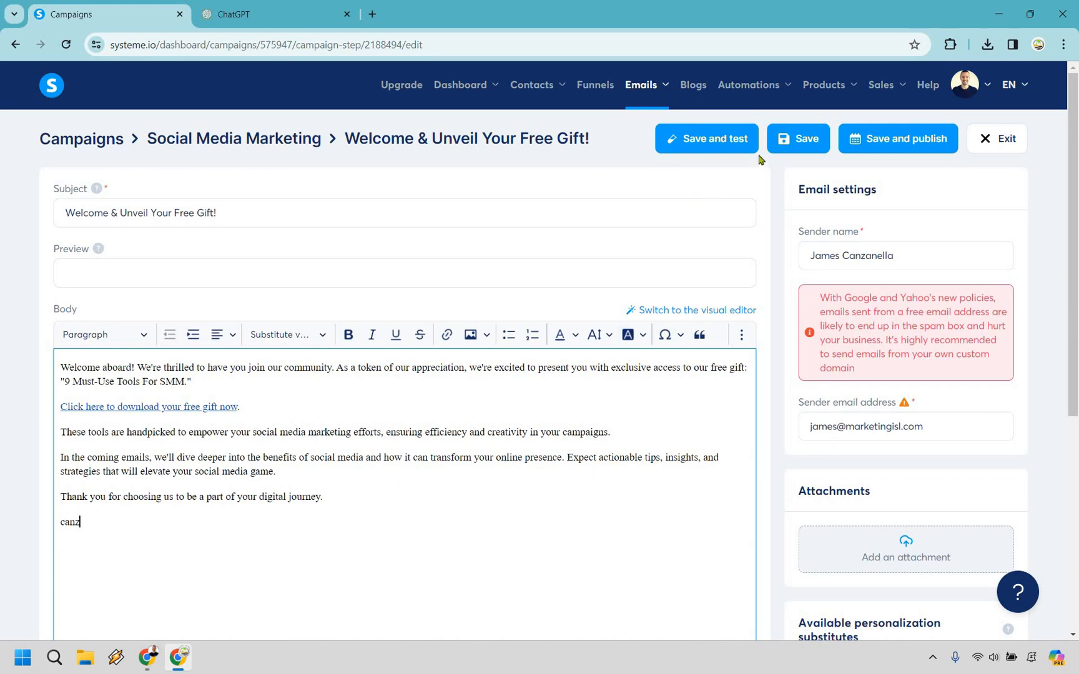
Save and publish the welcome email with a delay of 0 days, and return to the Social Media Marketing campaign's email list
{"action": "left_click", "coordinate": [882, 143]}
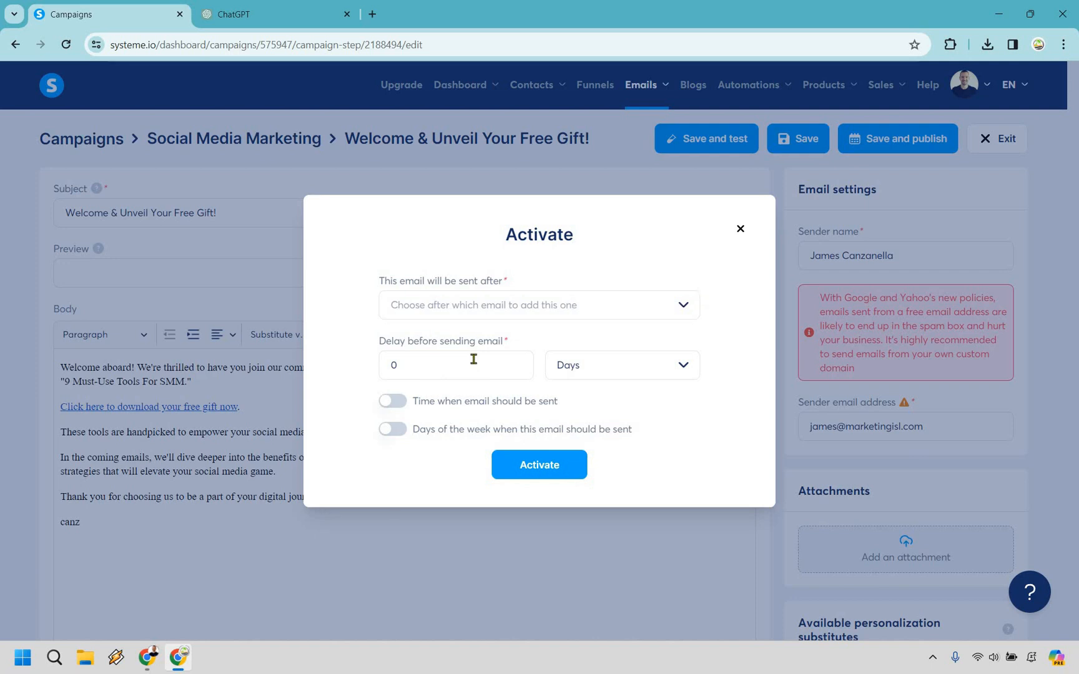
{"action": "left_click", "coordinate": [551, 467]}
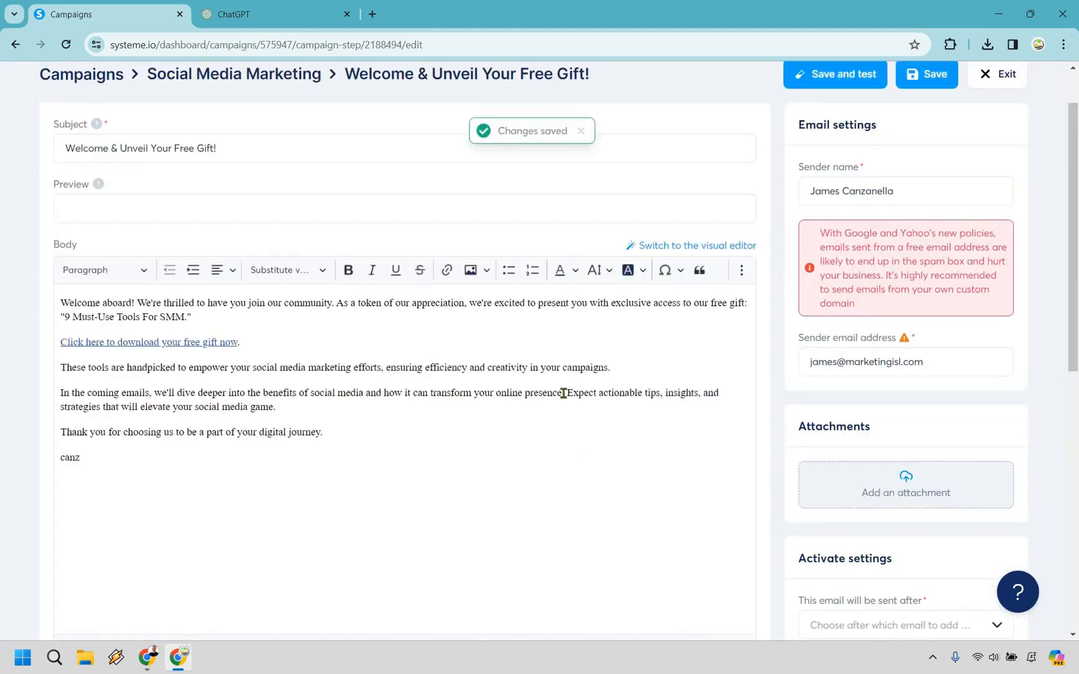
{"action": "scroll", "coordinate": [566, 392], "scroll_direction": "up", "scroll_amount": 2}
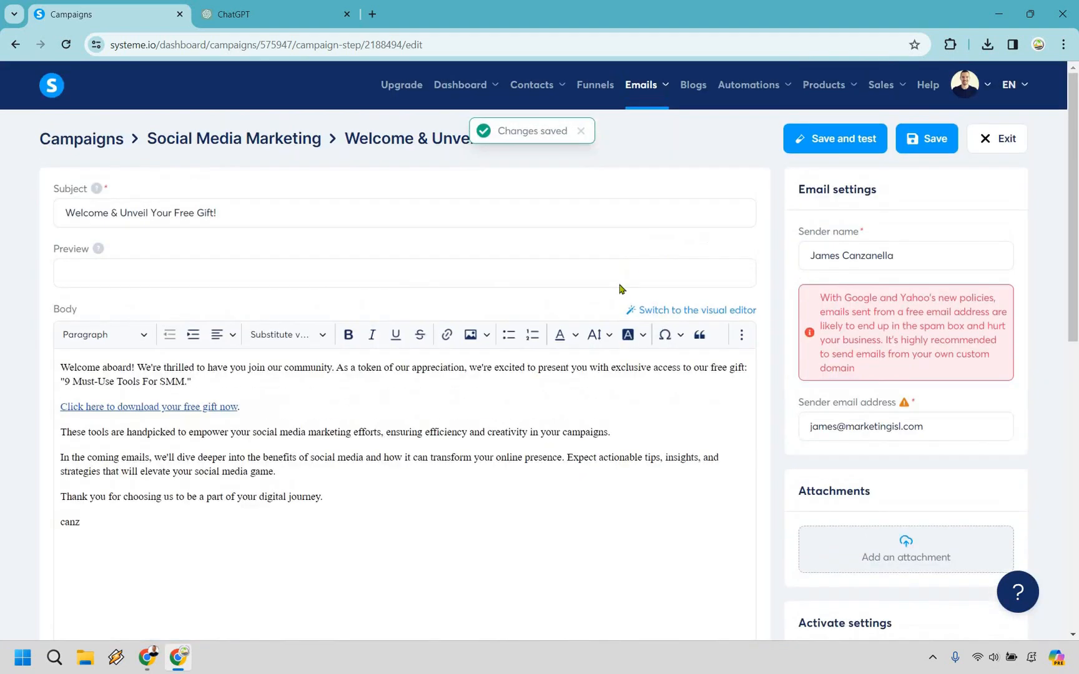
{"action": "left_click", "coordinate": [97, 143]}
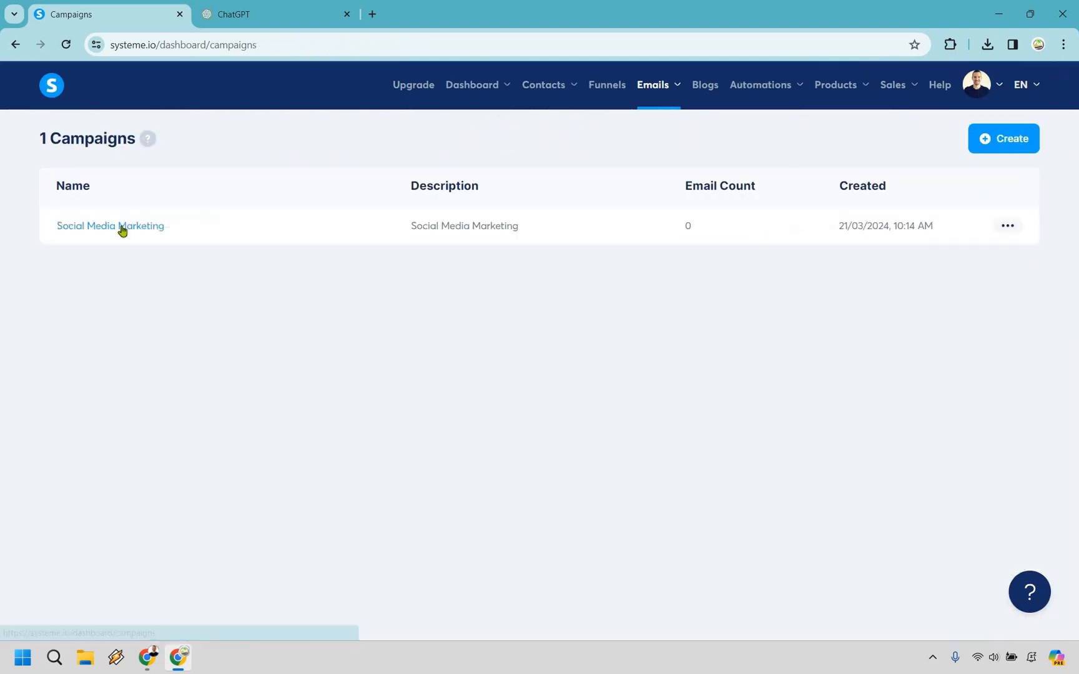
{"action": "left_click", "coordinate": [123, 228]}
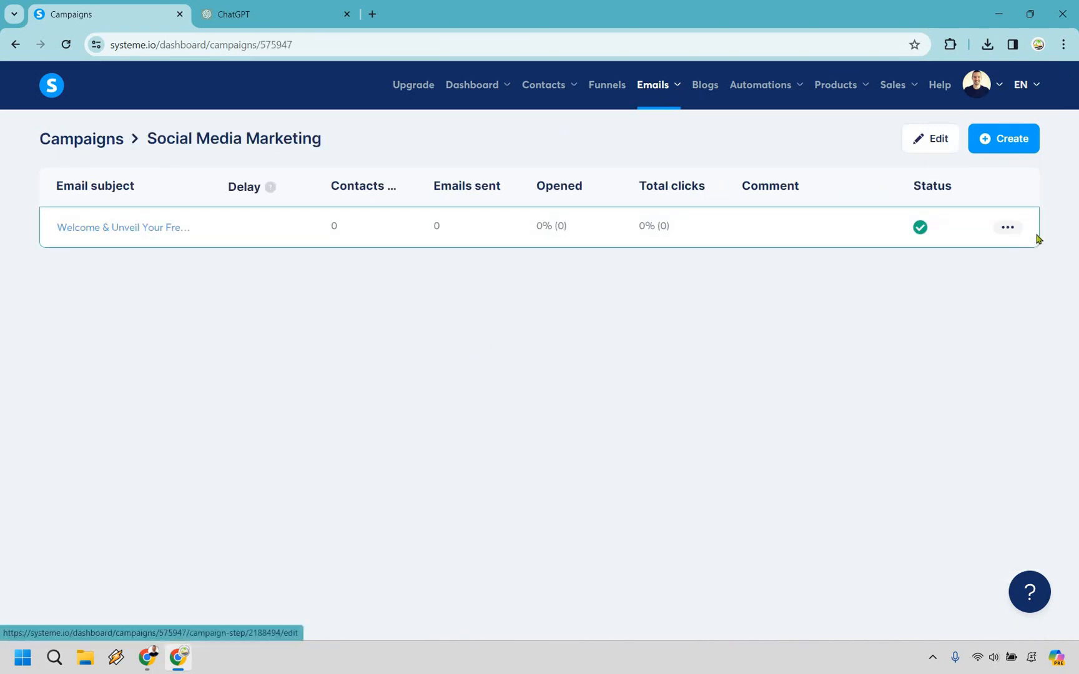
Create a second campaign email with the subject "Unlock YouTube's Power for Your Business!", the sender's name and email, and the classic editor
{"action": "left_click", "coordinate": [1005, 139]}
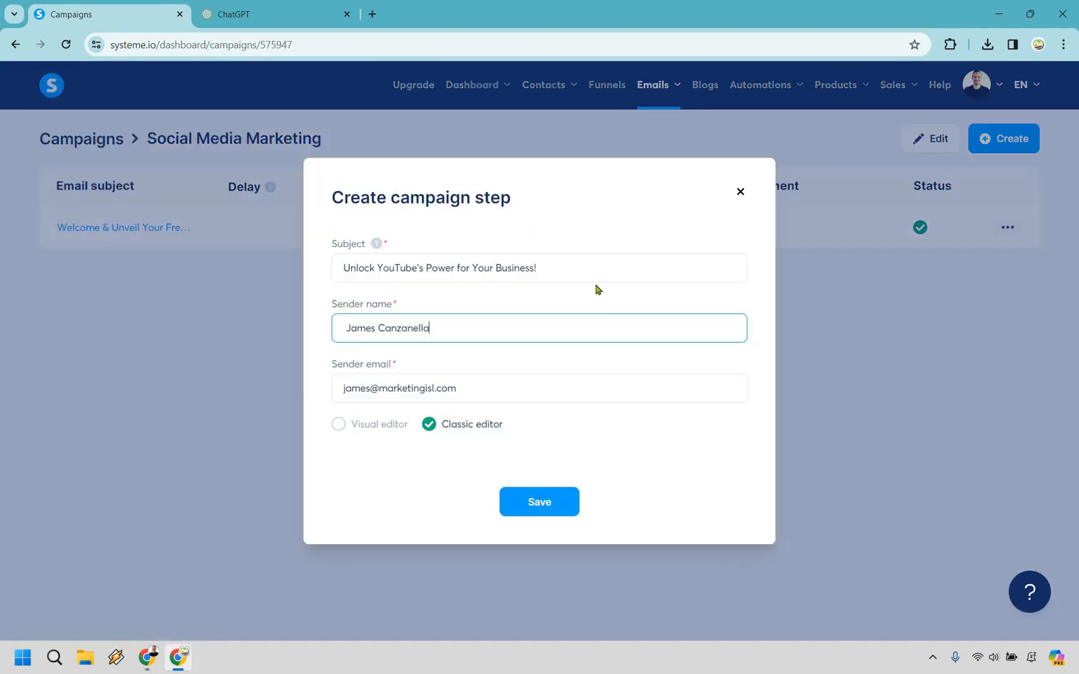
{"action": "left_click", "coordinate": [543, 257]}
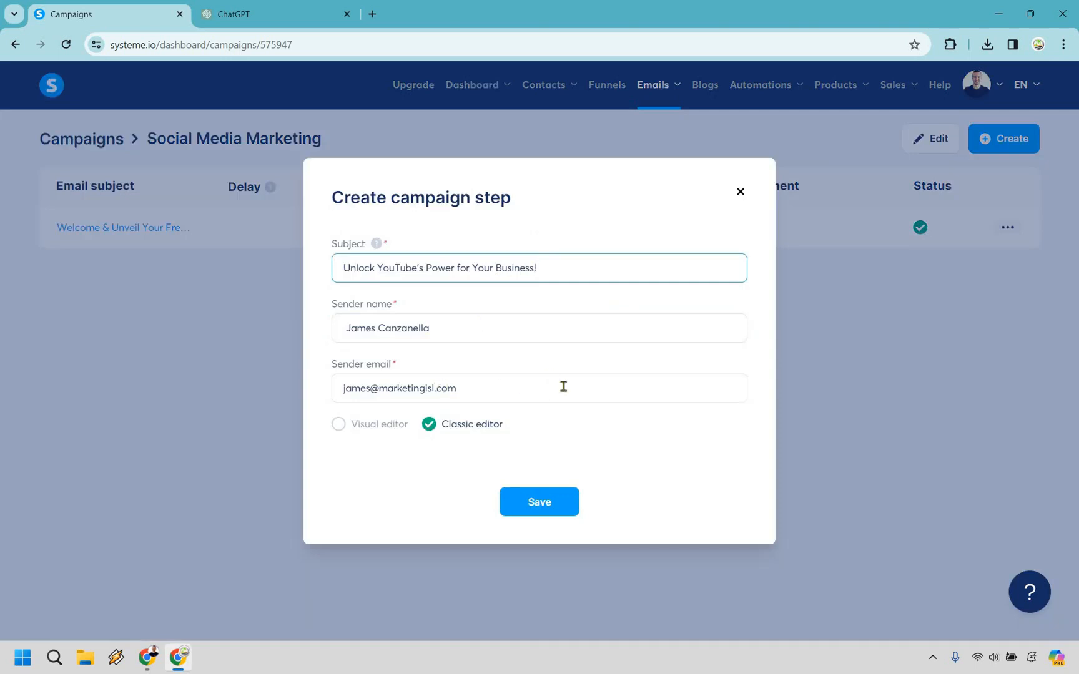
{"action": "left_click", "coordinate": [540, 503]}
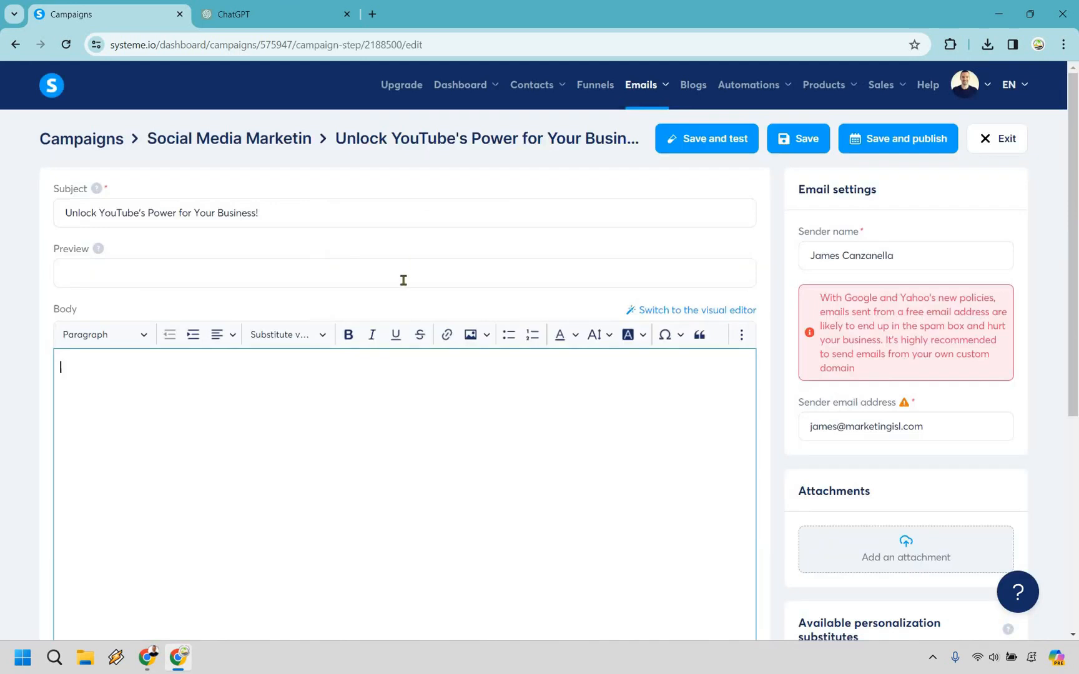
Copy the YouTube email text from ChatGPT, from "Ready to skyrocket your online presence?" through the P.S., into the email body in systeme.io
{"action": "key", "text": "ctrl+Tab"}
{"action": "left_click", "coordinate": [307, 250]}
{"action": "left_click_drag", "start_coordinate": [542, 453], "coordinate": [651, 541]}
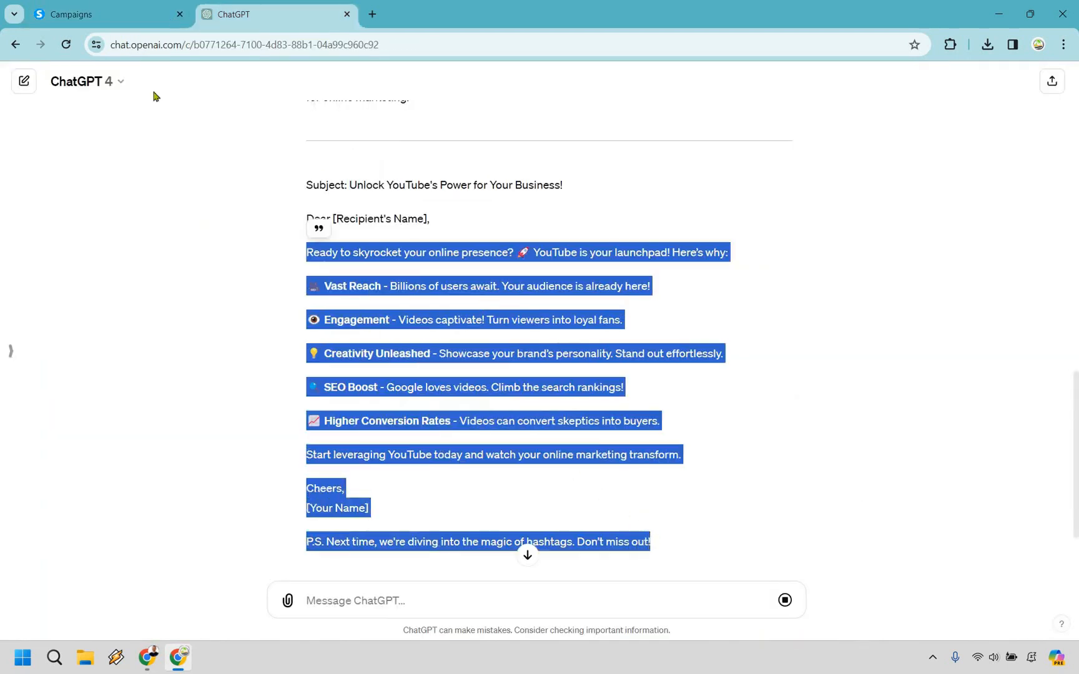
{"action": "key", "text": "ctrl+Tab"}
{"action": "type", "text": "Ready to skyrocket your online presence? 🚀 YouTube is your launchpad! Here’s why: 👥 Vast Reach - Billions of users await. Your audience is already here! 👁 Engagement - Videos captivate! Turn viewers into loyal fans. 💡 Creativity Unleashed - Showcase your brand’s personality. Stand out effortlessly. 🔍 SEO Boost - Google loves videos. Climb the search rankings! 📈 Higher Conversion Rates - Videos can convert skeptics into buyers. Start leveraging YouTube today and watch your online marketing transform. Cheers, [Your Name] P.S. Next time, we're diving into the magic of hashtags. Don’t miss out!"}
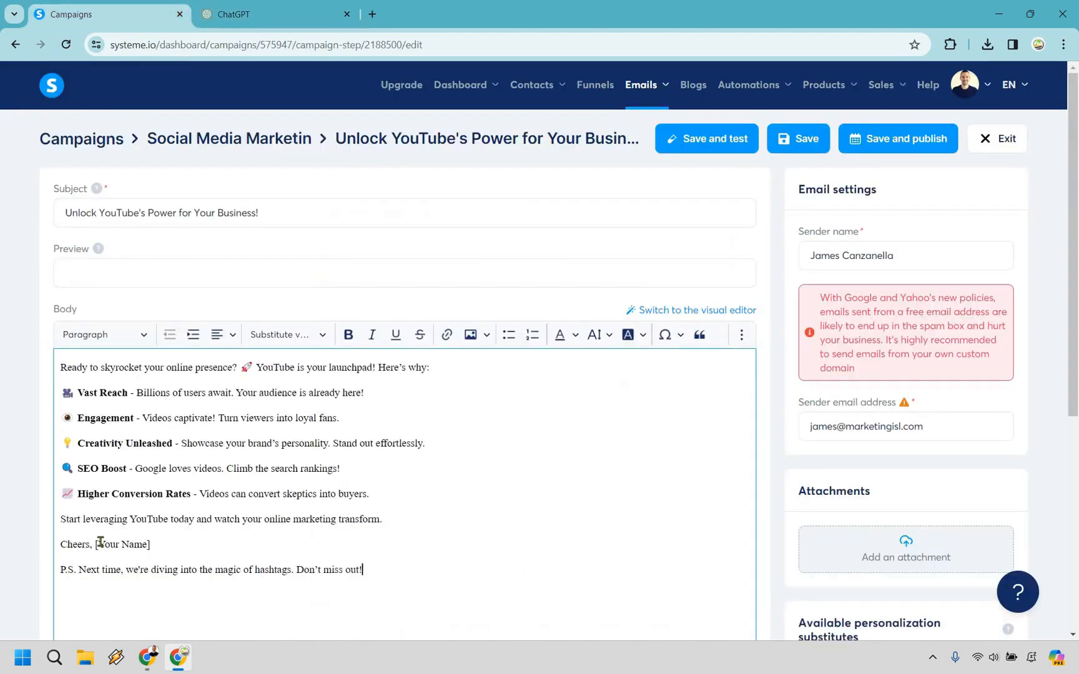
Replace the [Your Name] placeholder with the sender's short name on its own line below "Cheers," and review the email page
{"action": "left_click", "coordinate": [97, 543]}
{"action": "key", "text": "shift+End"}
{"action": "key", "text": "Return"}
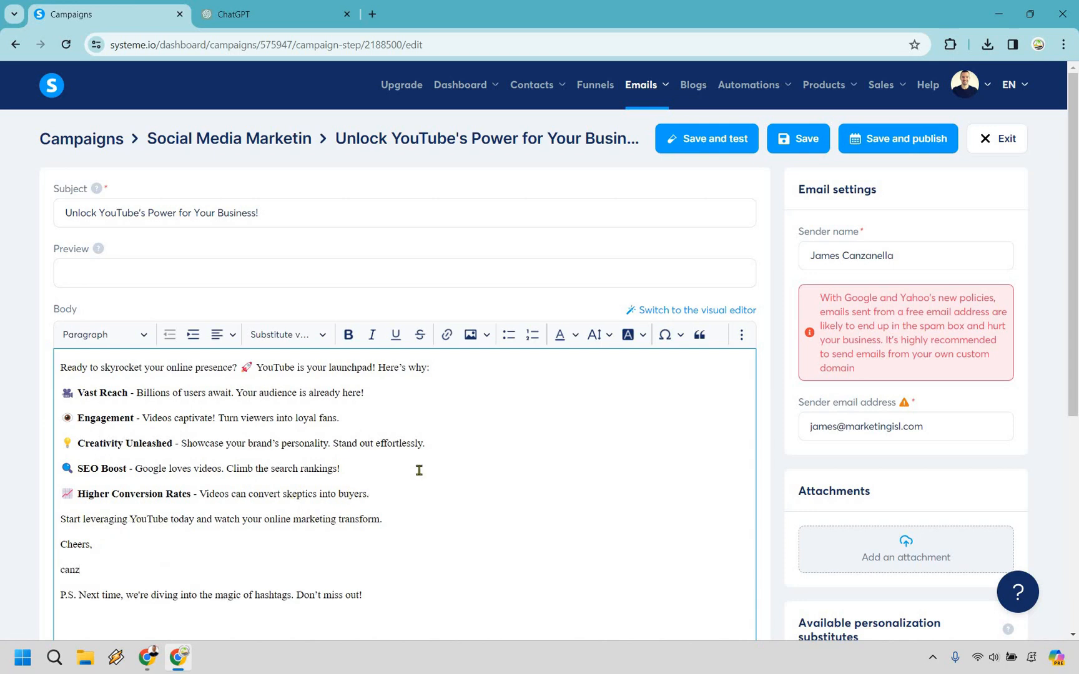
{"action": "scroll", "coordinate": [420, 469], "scroll_direction": "down", "scroll_amount": 1}
{"action": "scroll", "coordinate": [424, 463], "scroll_direction": "up", "scroll_amount": 1}
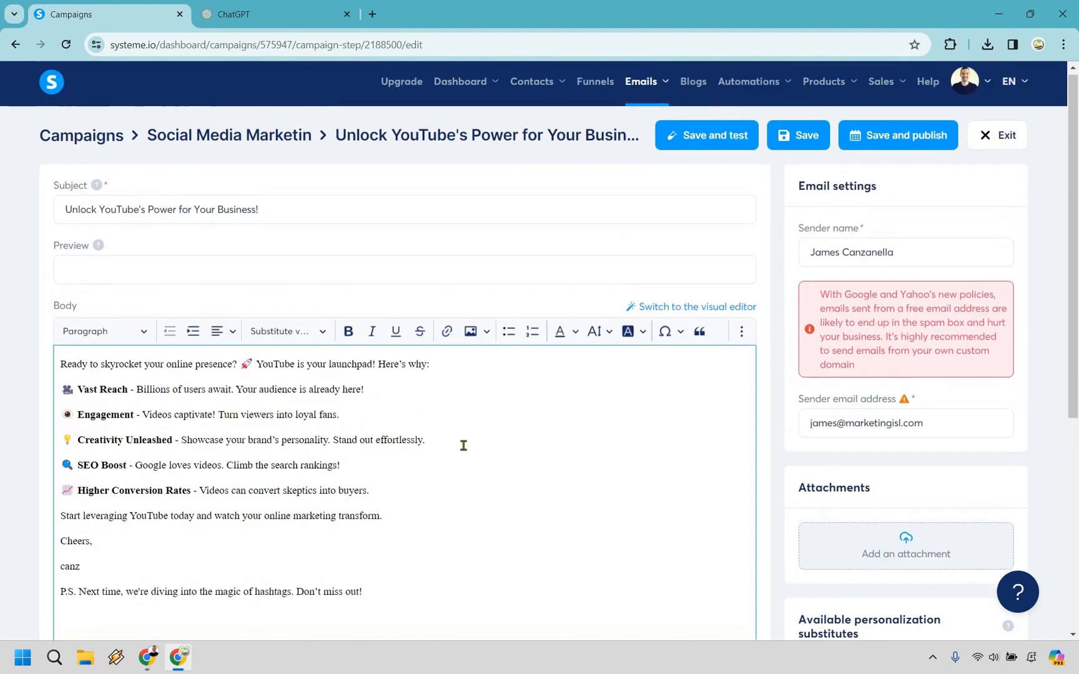
{"action": "scroll", "coordinate": [484, 431], "scroll_direction": "down", "scroll_amount": 5}
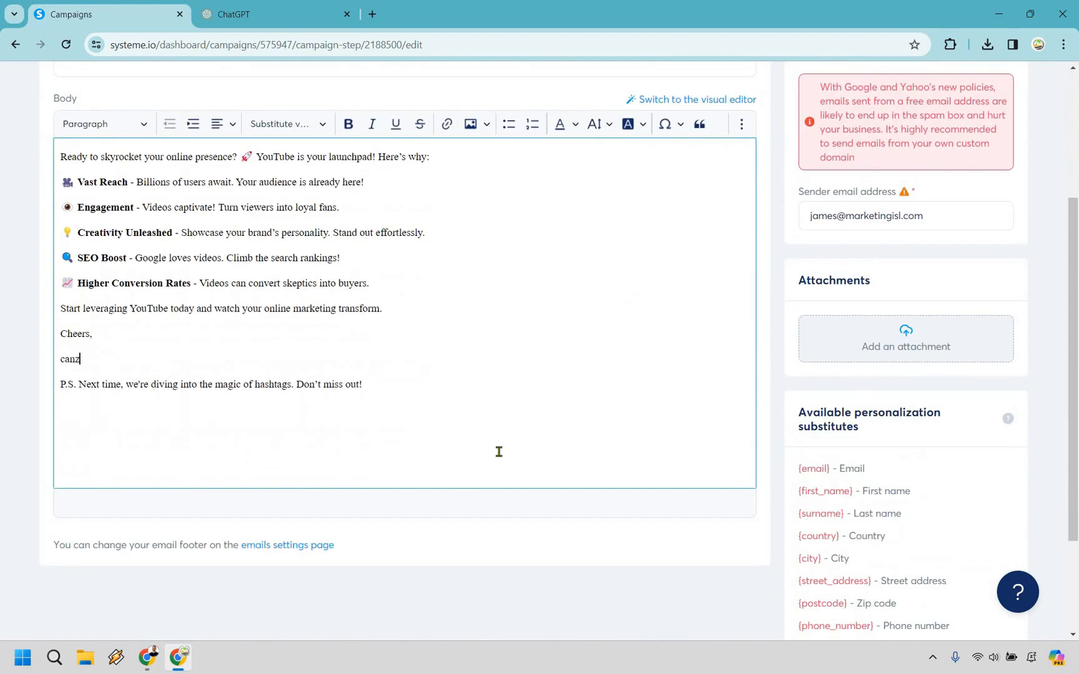
{"action": "scroll", "coordinate": [498, 450], "scroll_direction": "up", "scroll_amount": 5}
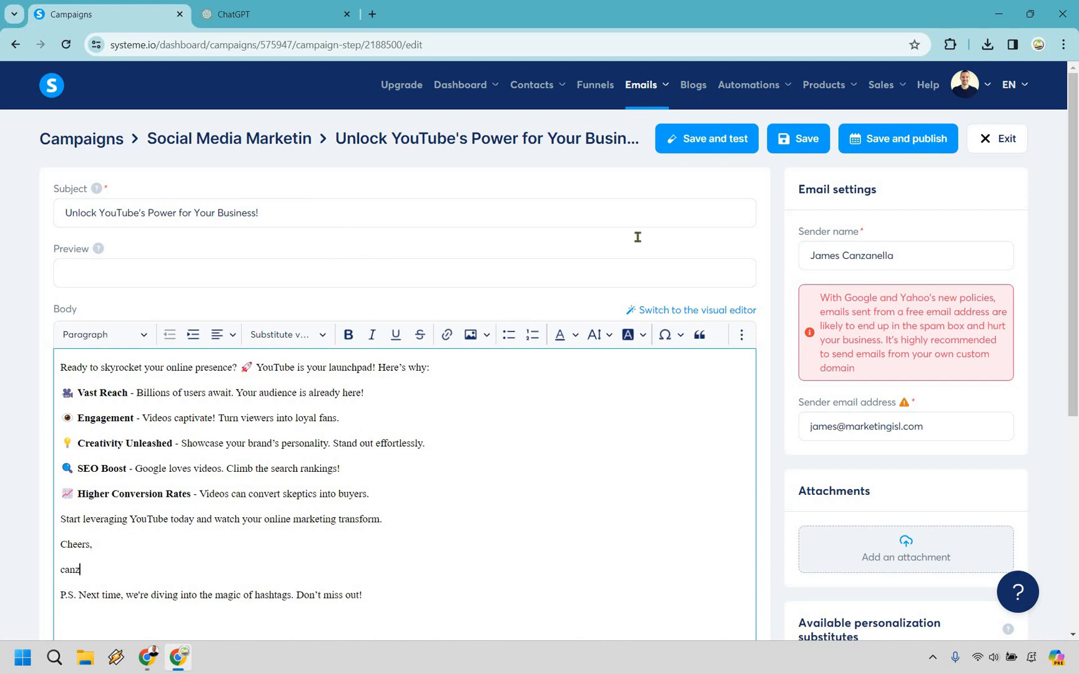
{"action": "scroll", "coordinate": [725, 506], "scroll_direction": "down", "scroll_amount": 5}
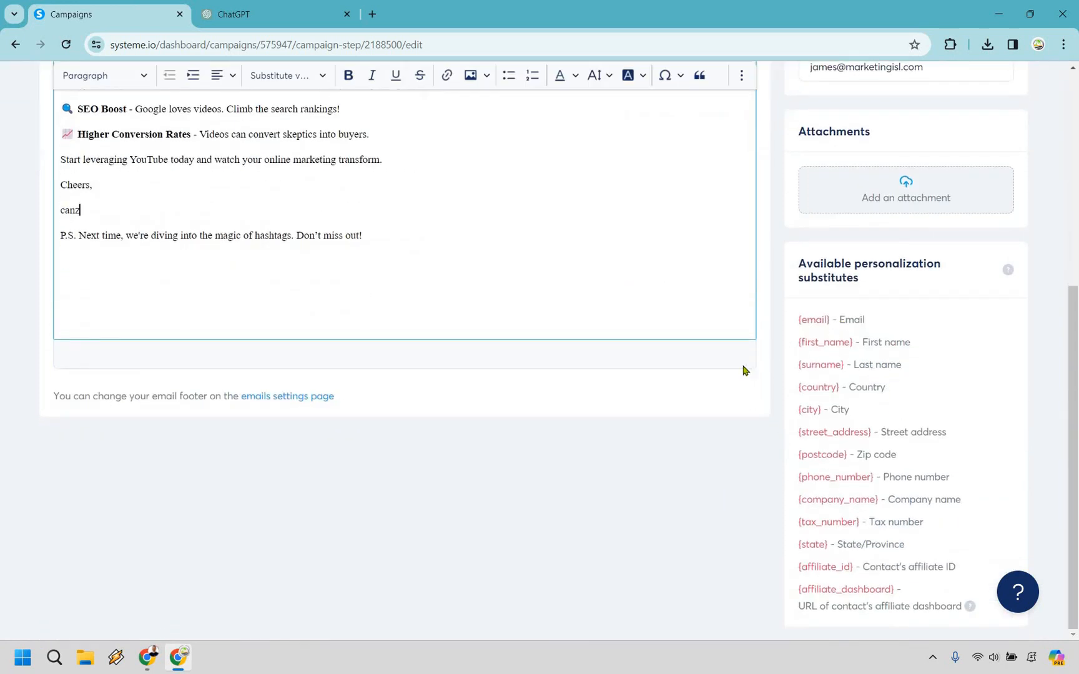
{"action": "scroll", "coordinate": [541, 450], "scroll_direction": "up", "scroll_amount": 5}
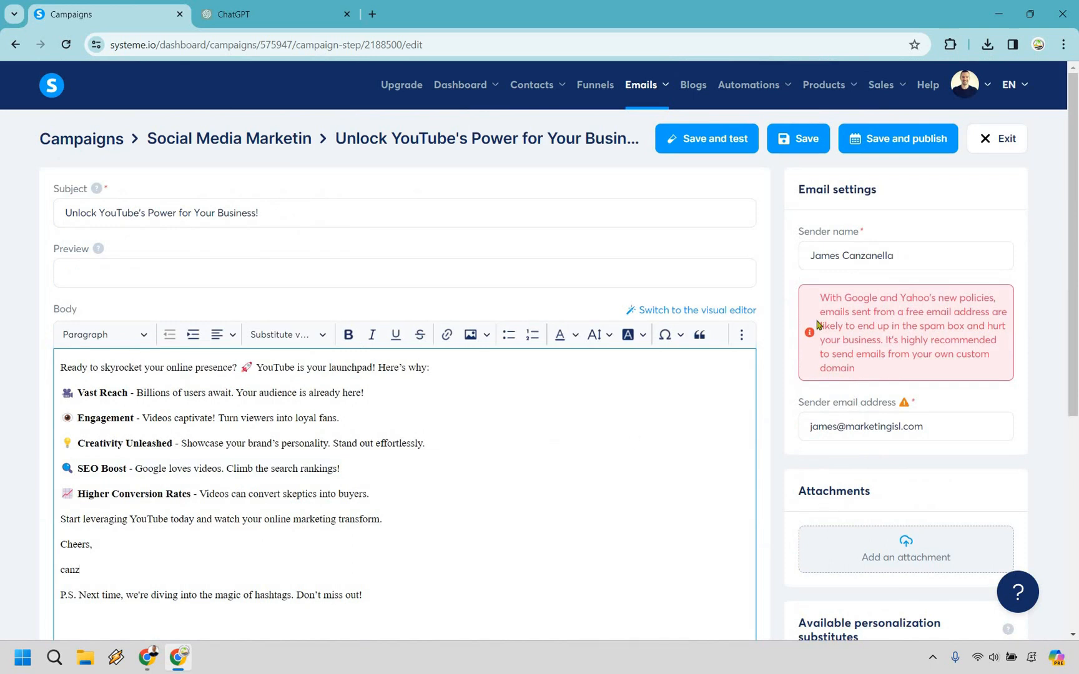
Publish the YouTube email 2 days after "Welcome & Unveil Your Free Gift!" and return to the Social Media Marketing campaign's email list
{"action": "left_click", "coordinate": [894, 142]}
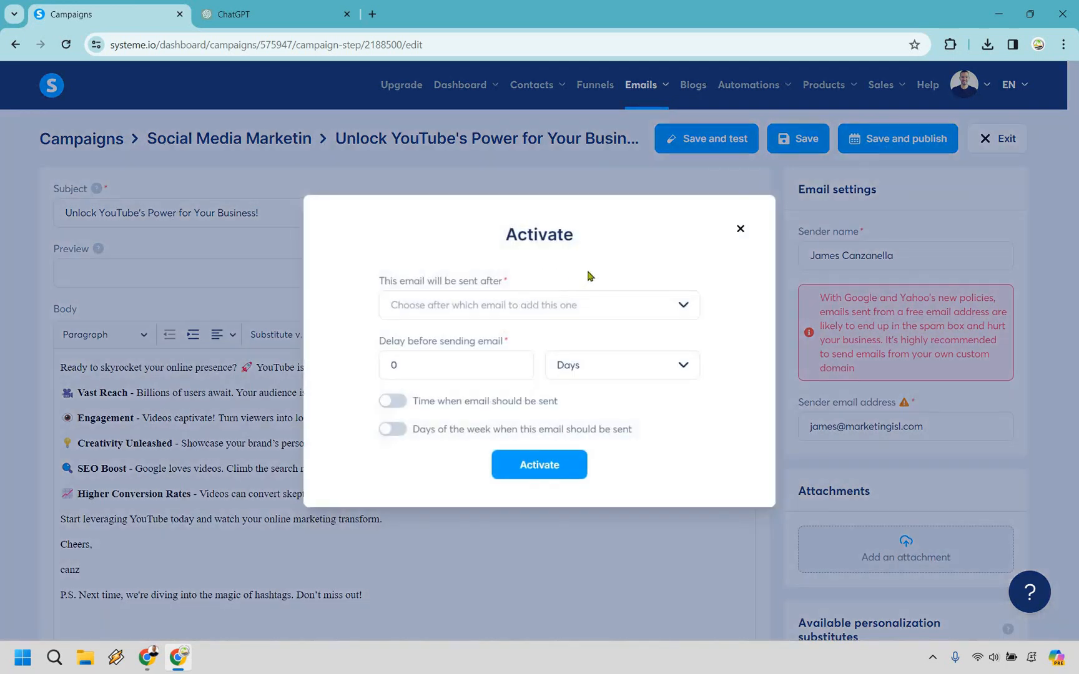
{"action": "left_click", "coordinate": [587, 308]}
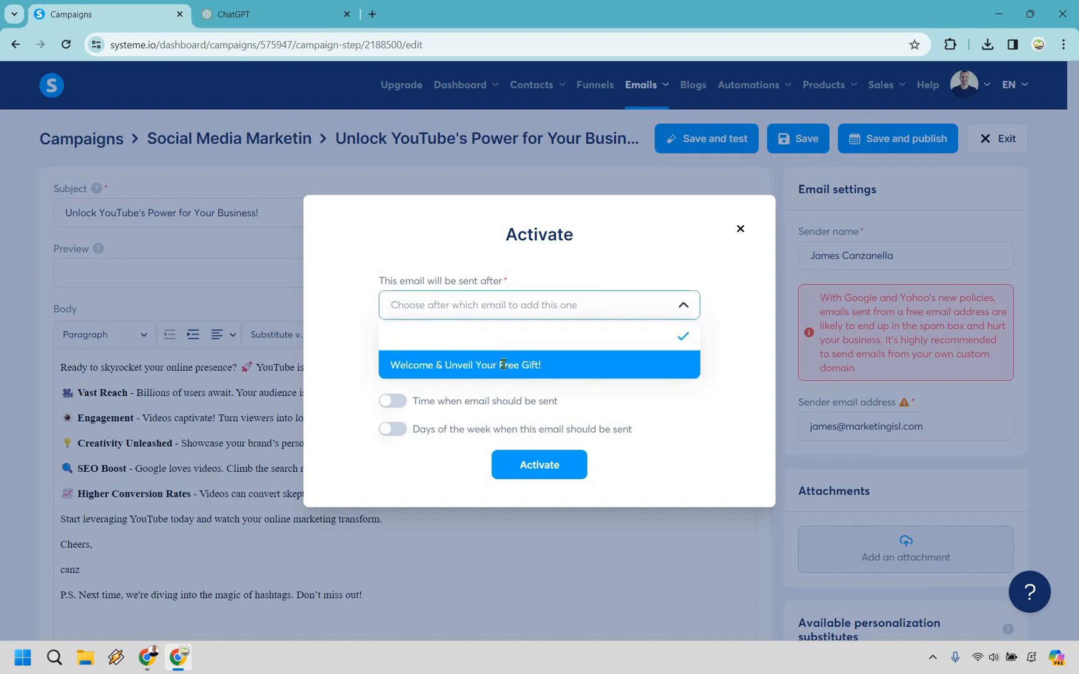
{"action": "left_click", "coordinate": [496, 365]}
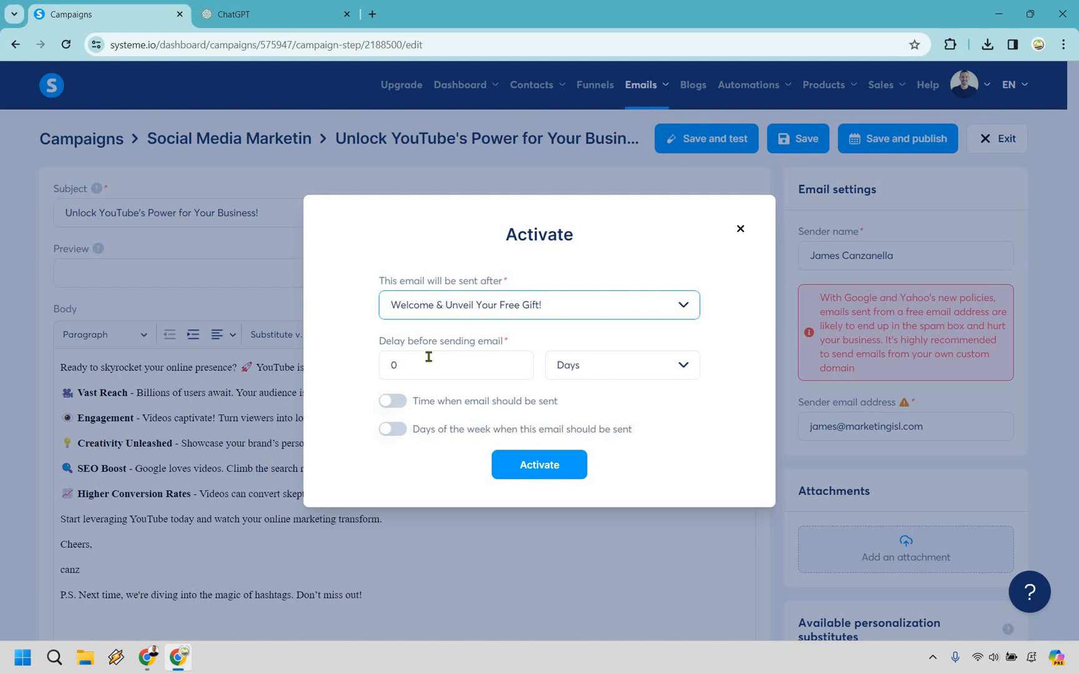
{"action": "double_click", "coordinate": [389, 370]}
{"action": "type", "text": "2"}
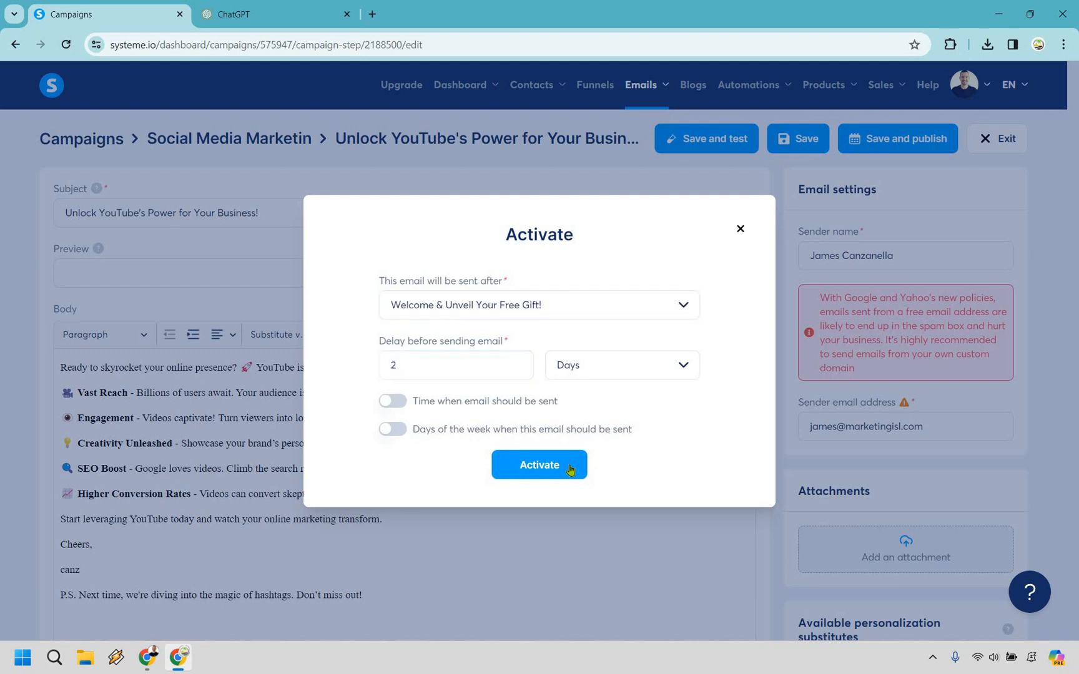
{"action": "left_click", "coordinate": [571, 470]}
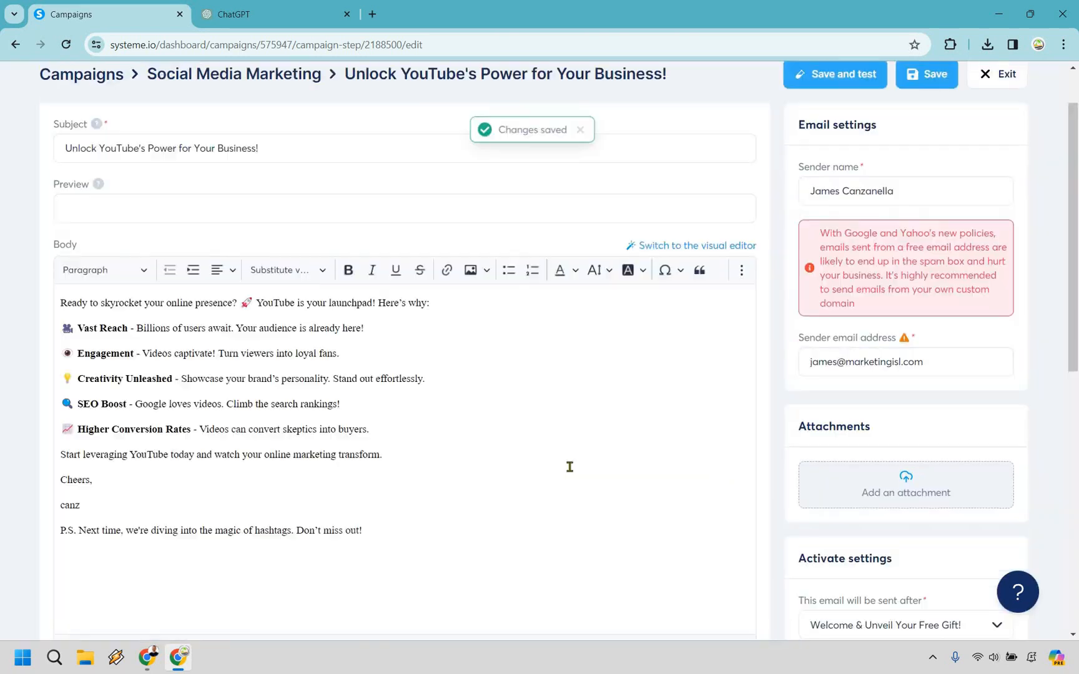
{"action": "scroll", "coordinate": [268, 147], "scroll_direction": "up", "scroll_amount": 1}
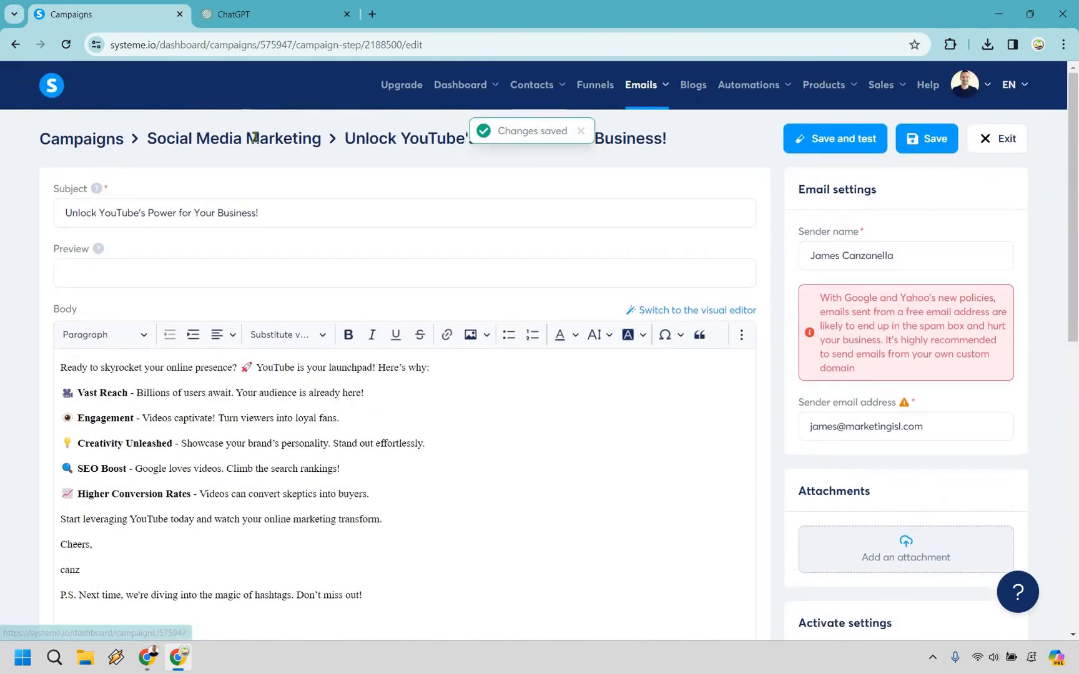
{"action": "left_click", "coordinate": [255, 137]}
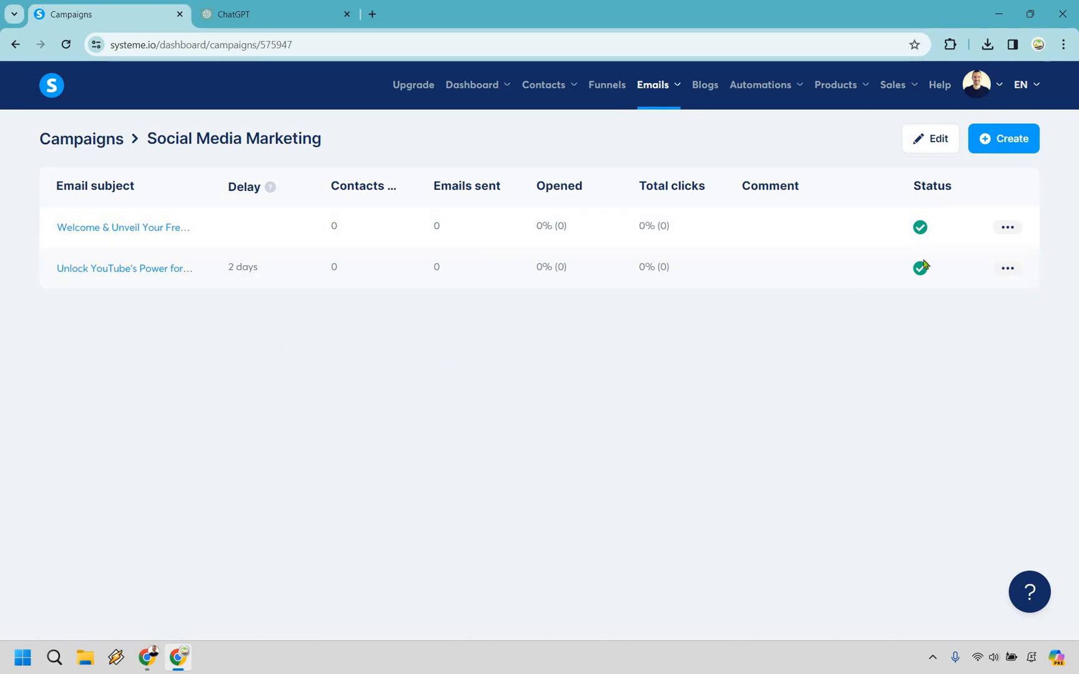
Create a third campaign email with the subject "Social Media Super Powers" in the classic editor, with the body text "Email goes here"
{"action": "left_click", "coordinate": [1000, 138]}
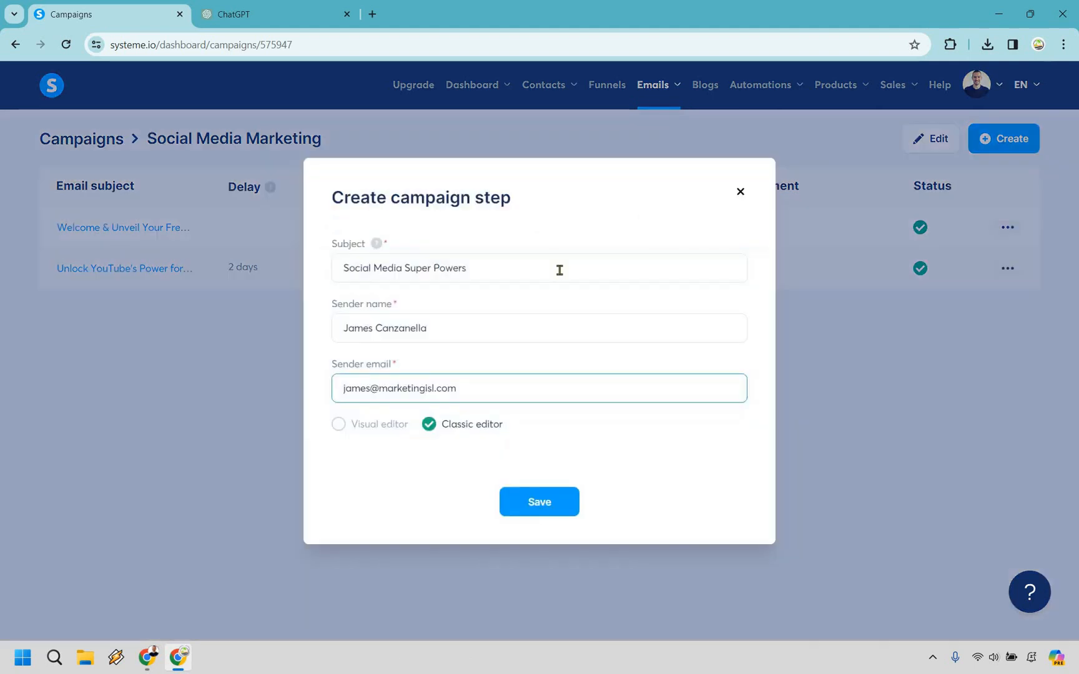
{"action": "left_click", "coordinate": [541, 501]}
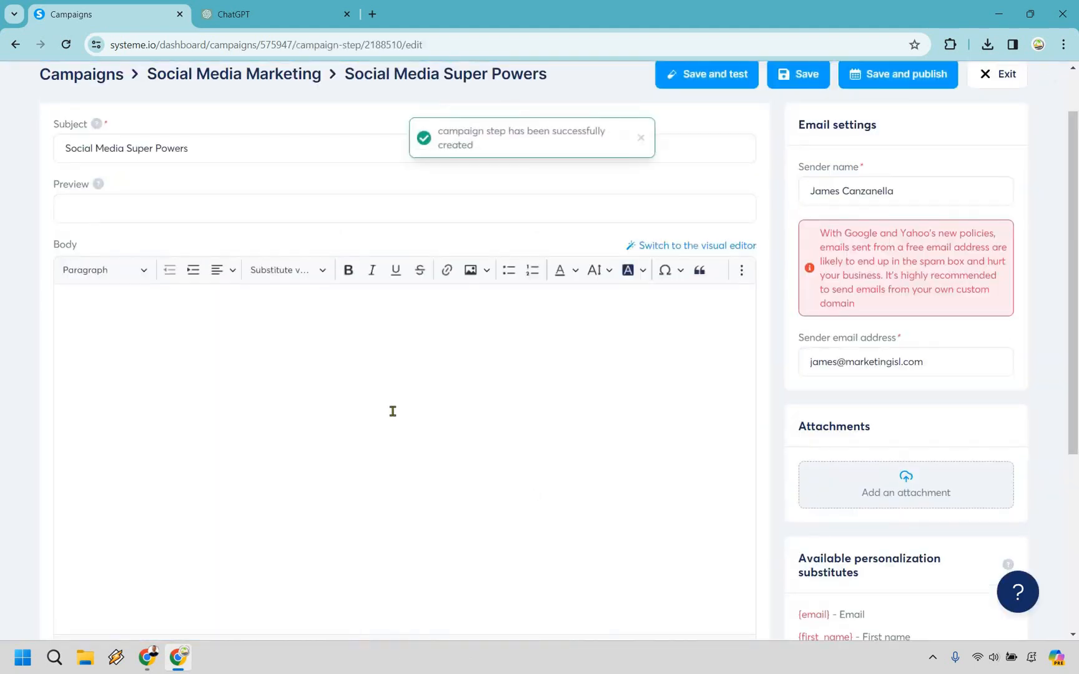
{"action": "left_click", "coordinate": [393, 411]}
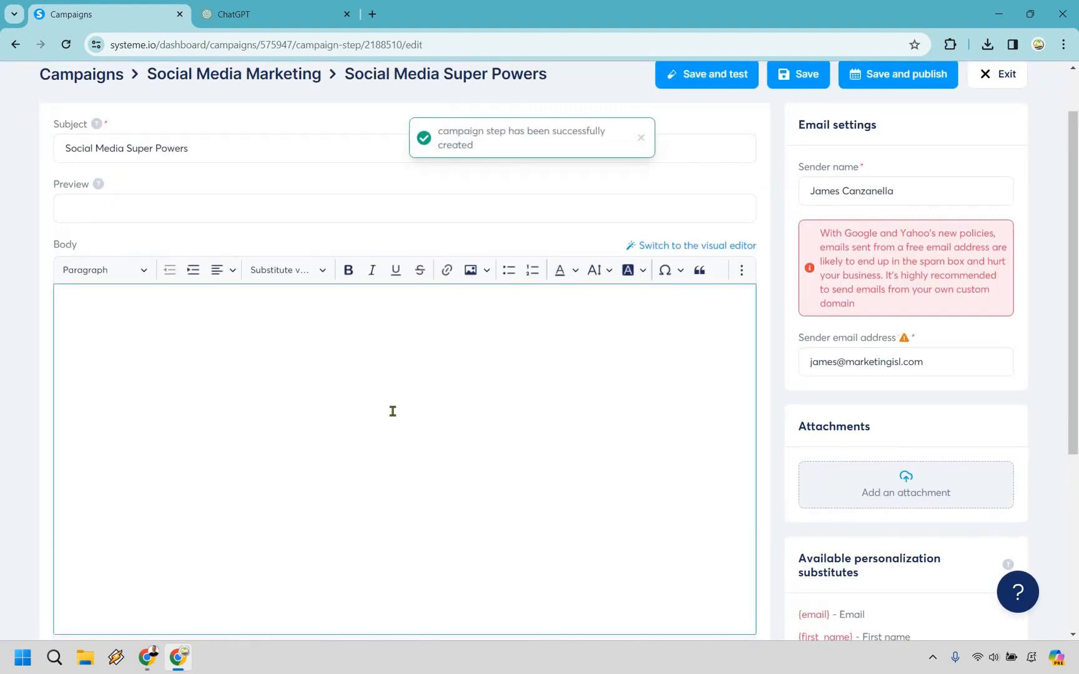
{"action": "type", "text": "Email goes here"}
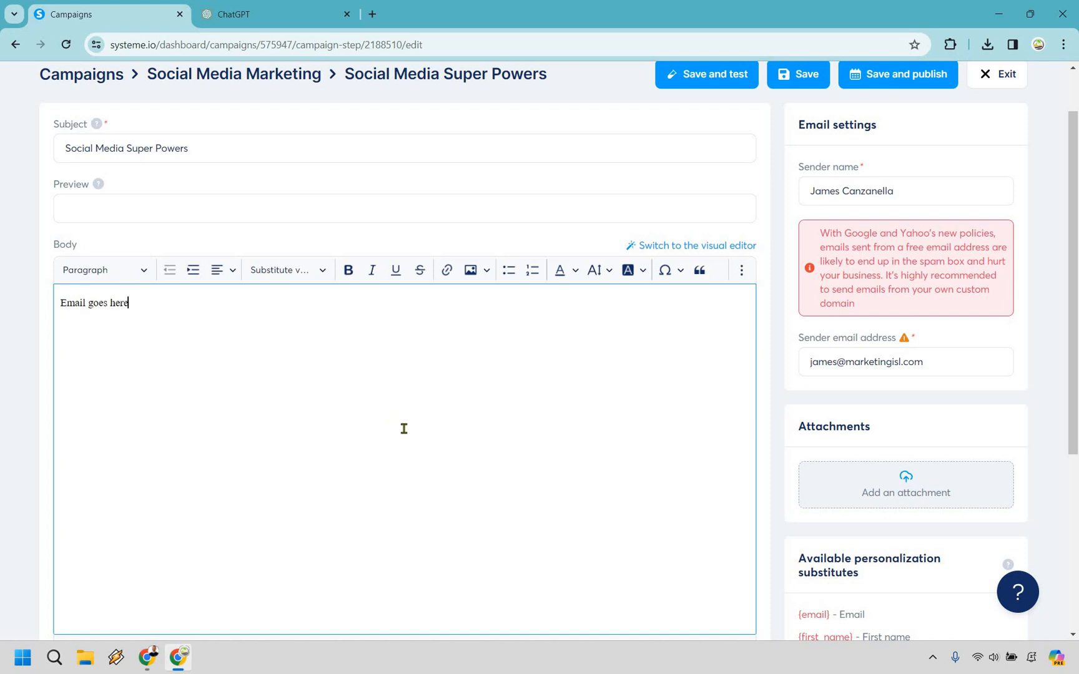
Publish the third email 2 days after "Unlock YouTube's Power for Your Business!" and return to the Social Media Marketing campaign's email list
{"action": "scroll", "coordinate": [404, 428], "scroll_direction": "up", "scroll_amount": 1}
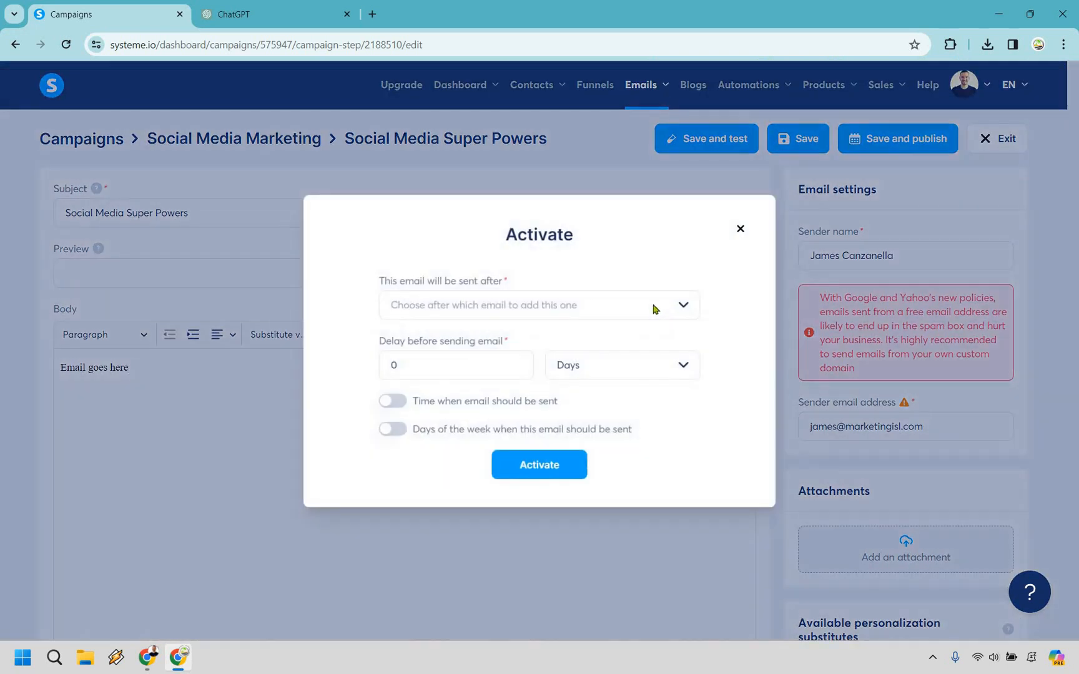
{"action": "left_click", "coordinate": [650, 304]}
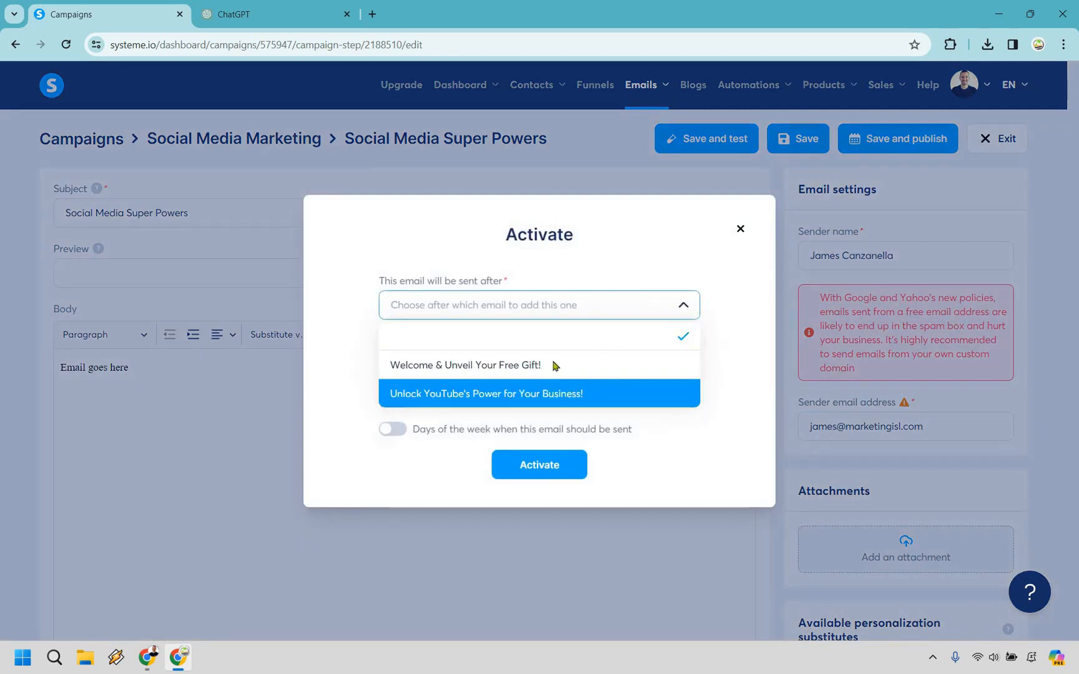
{"action": "left_click", "coordinate": [571, 394]}
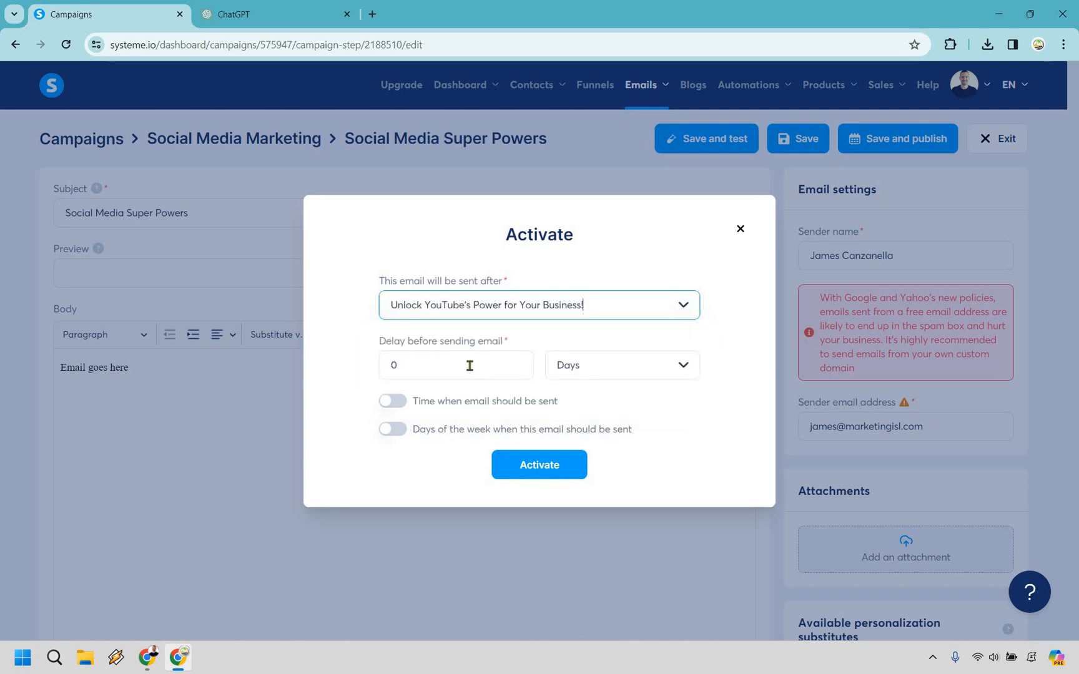
{"action": "left_click", "coordinate": [444, 361]}
{"action": "double_click", "coordinate": [446, 361]}
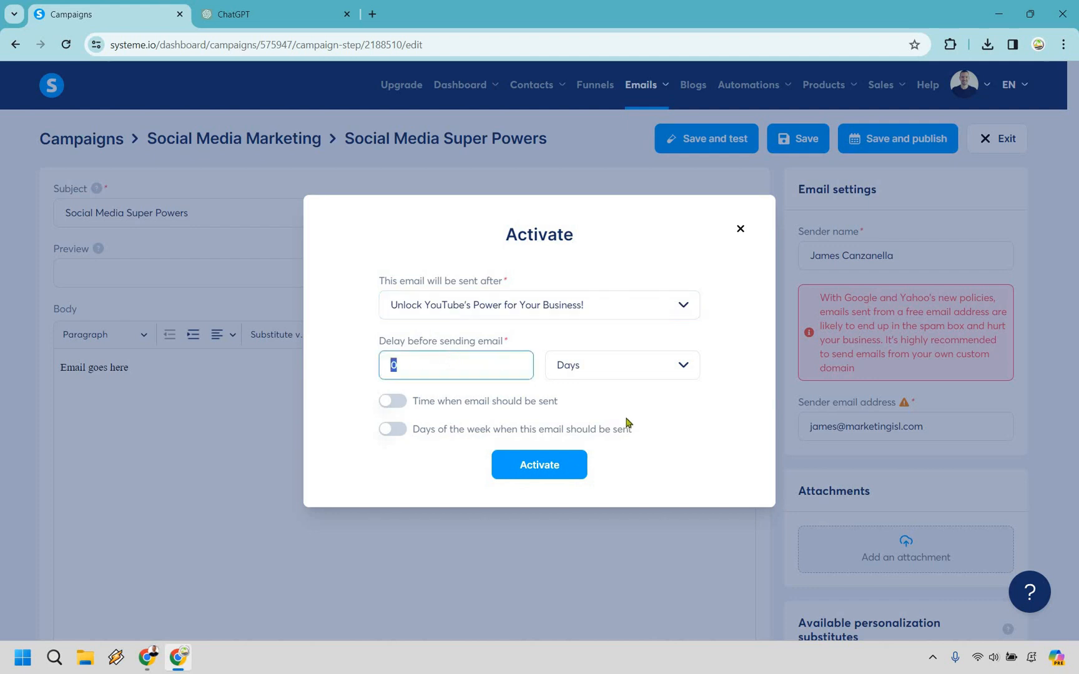
{"action": "type", "text": "2"}
{"action": "left_click", "coordinate": [565, 470]}
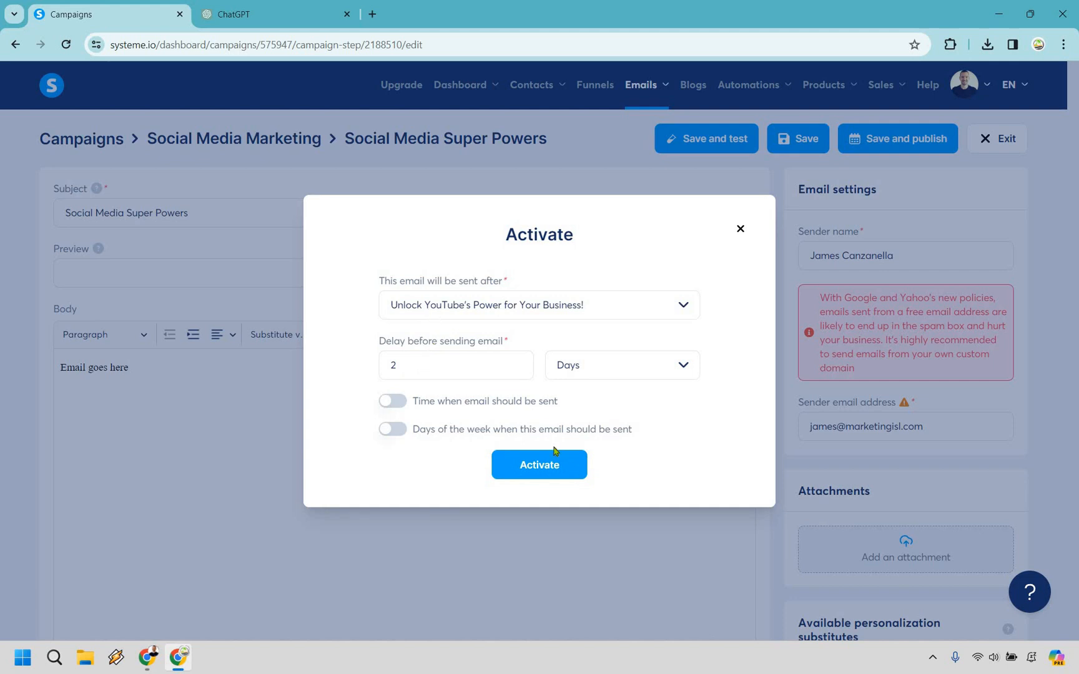
{"action": "left_click", "coordinate": [554, 470]}
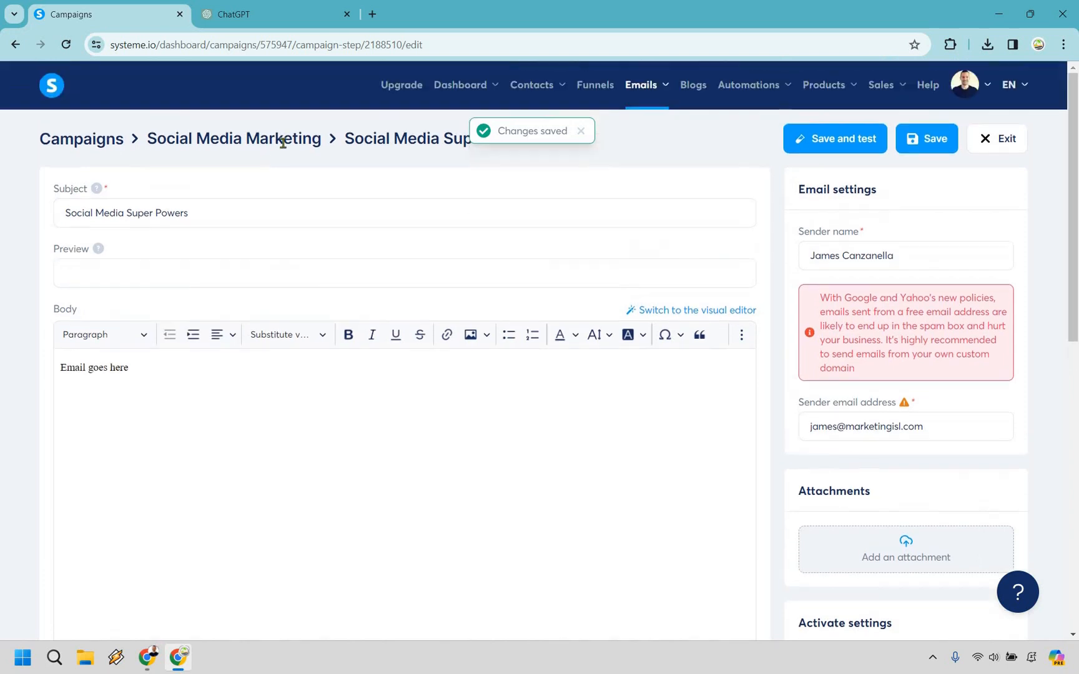
{"action": "left_click", "coordinate": [282, 143]}
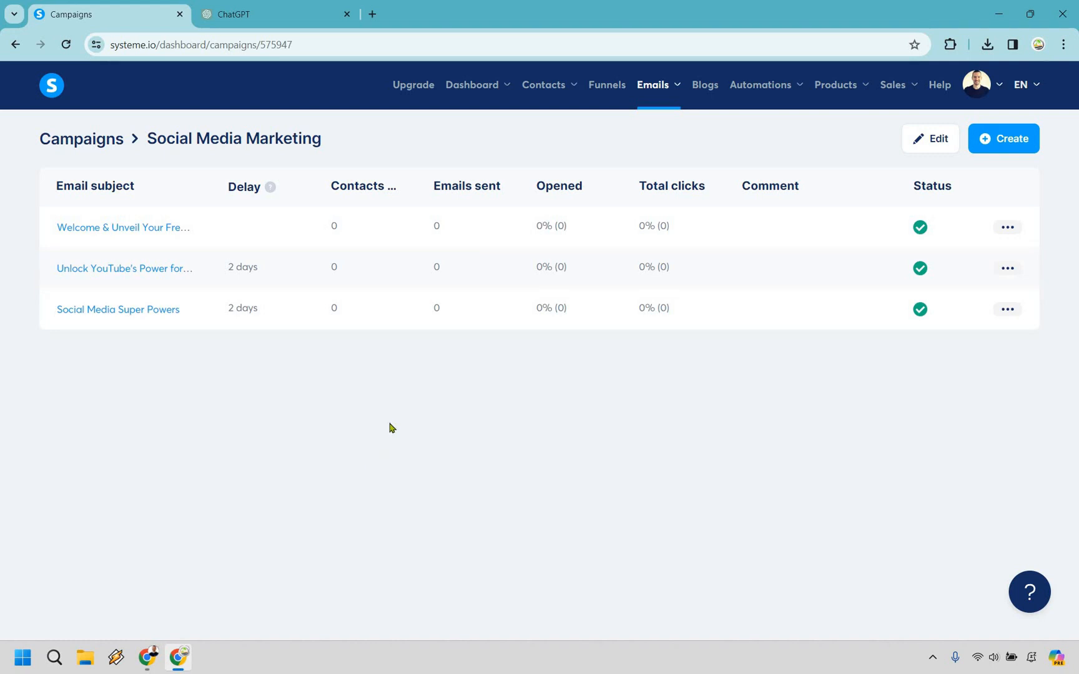
Open the Autoresponder Funnel's squeeze page step, preview the live squeeze page, and return to the funnel
{"action": "left_click", "coordinate": [615, 92]}
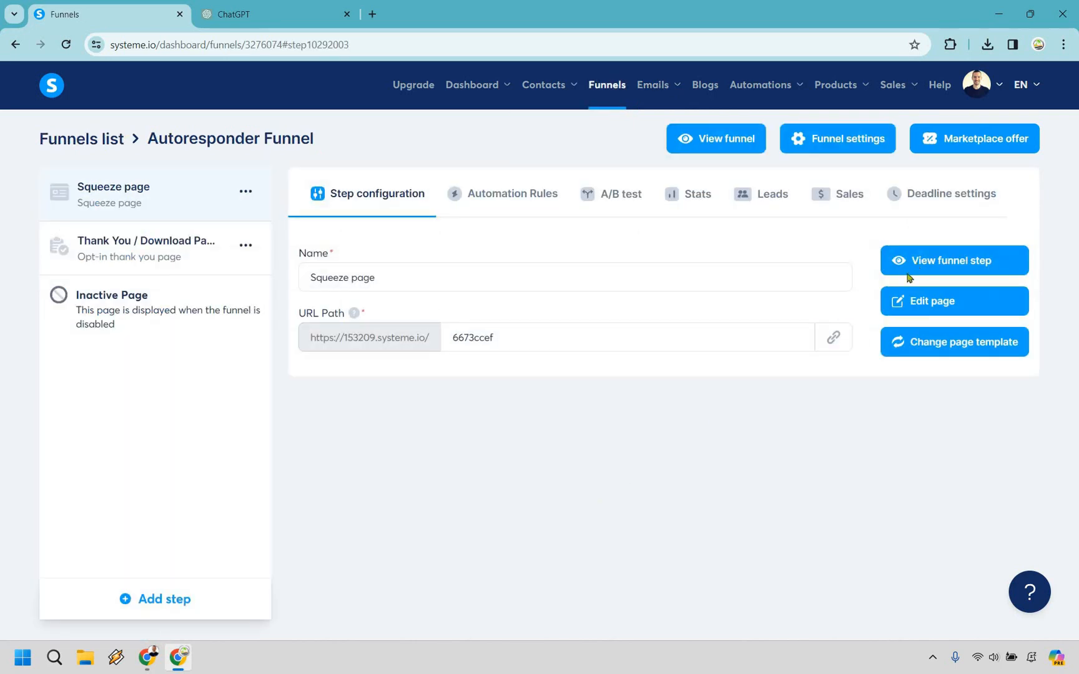
{"action": "left_click", "coordinate": [909, 268]}
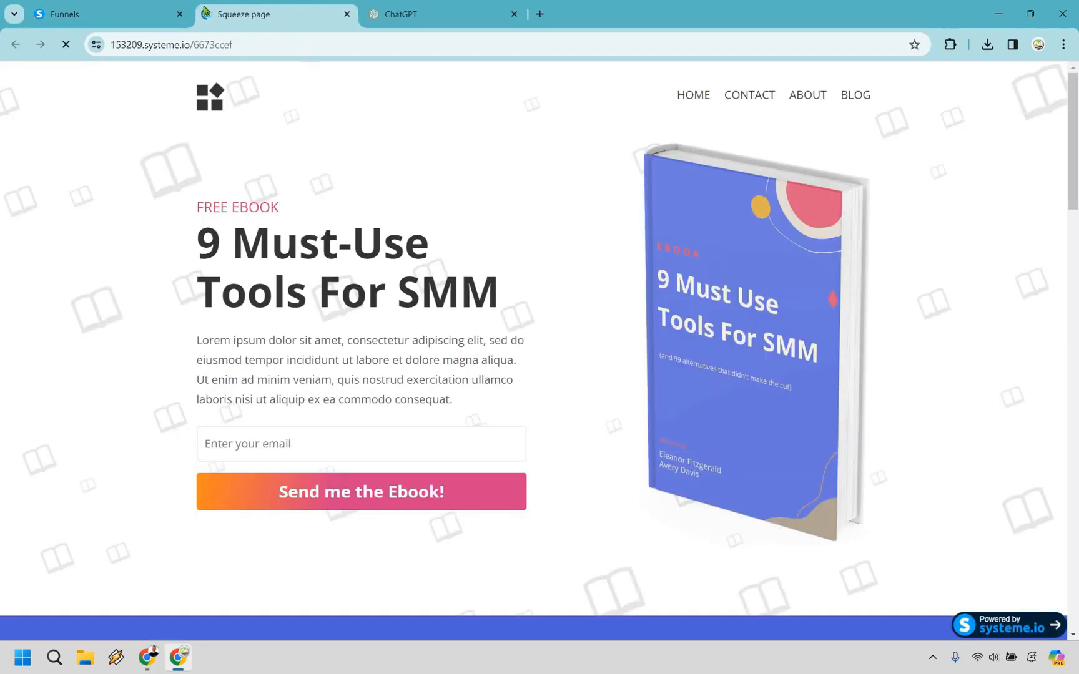
{"action": "left_click", "coordinate": [145, 15]}
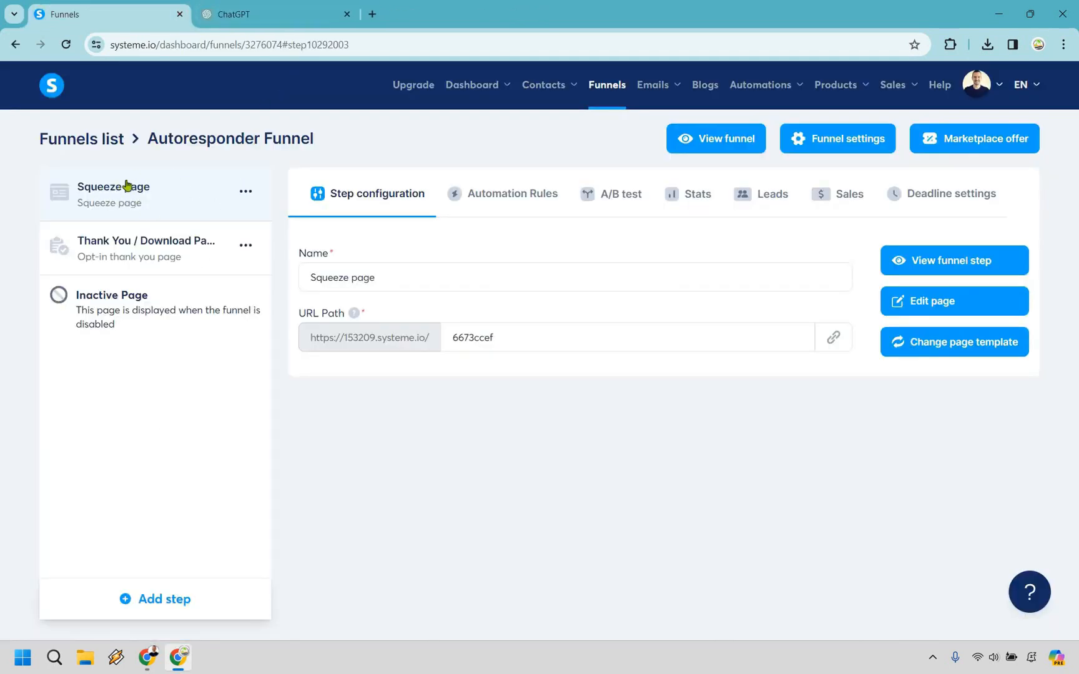
Add an automation rule to the squeeze page with the trigger "Funnel step form subscribed"
{"action": "left_click", "coordinate": [509, 212]}
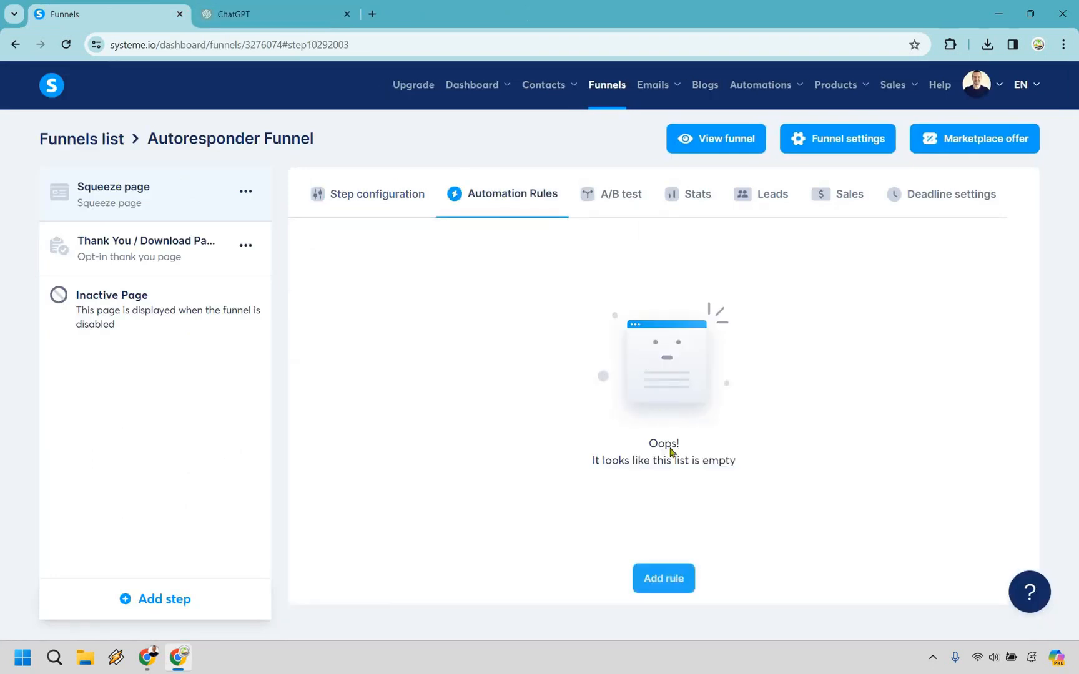
{"action": "left_click", "coordinate": [677, 578]}
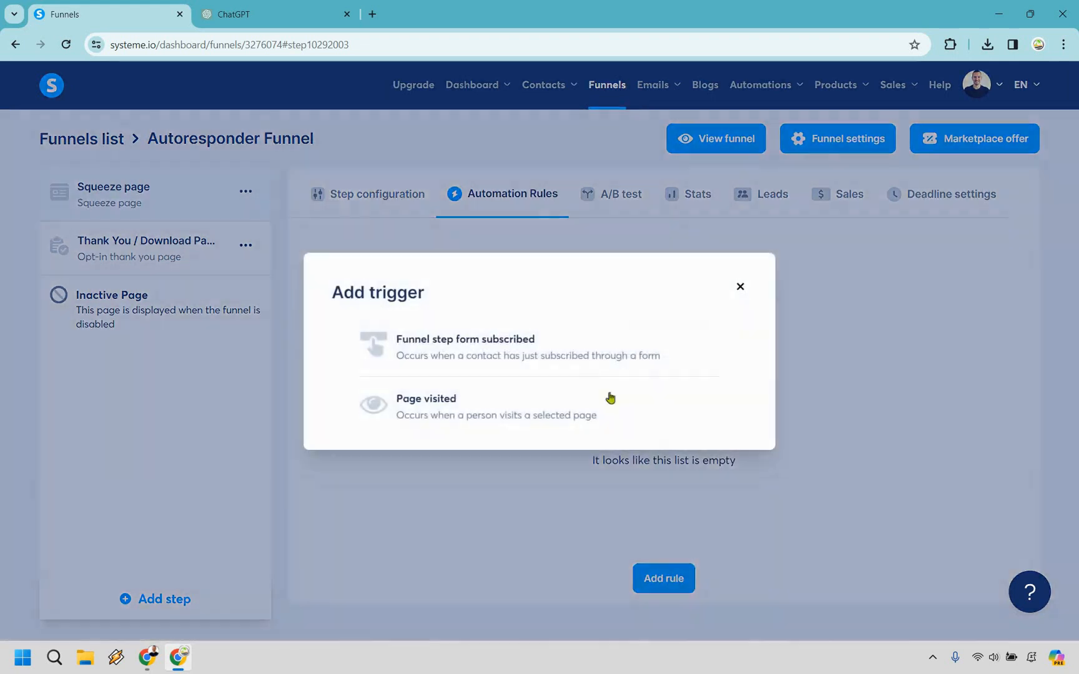
{"action": "left_click", "coordinate": [508, 345]}
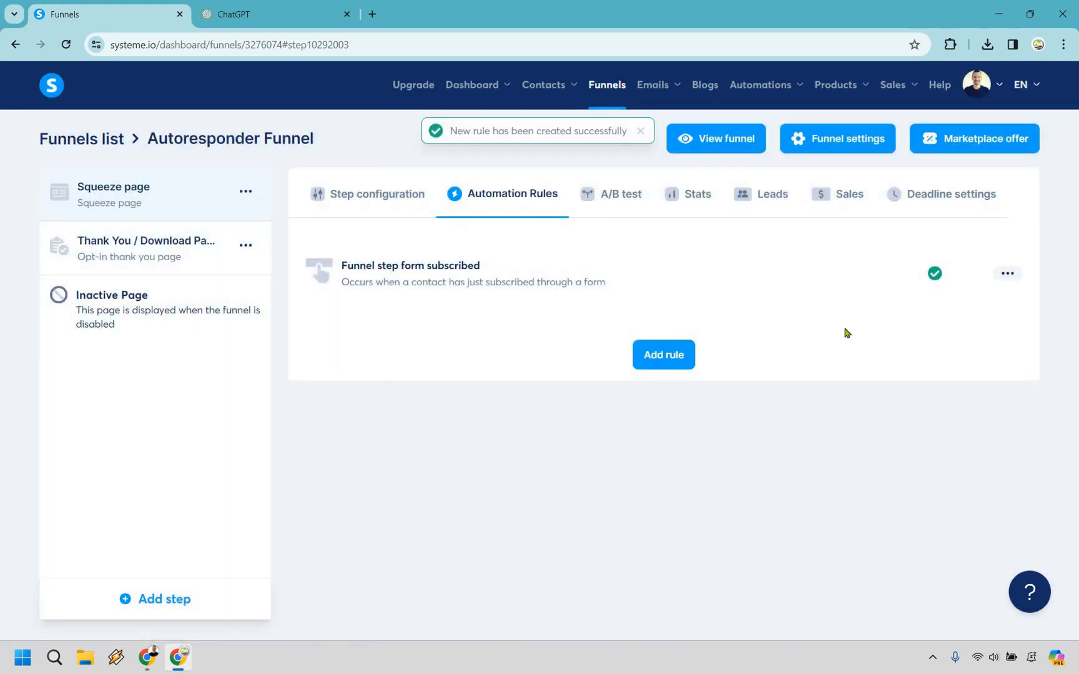
Add a "Subscribe to campaign" action for the Social Media Marketing campaign to the "Funnel step form subscribed" rule and save the rule
{"action": "left_click", "coordinate": [1008, 274]}
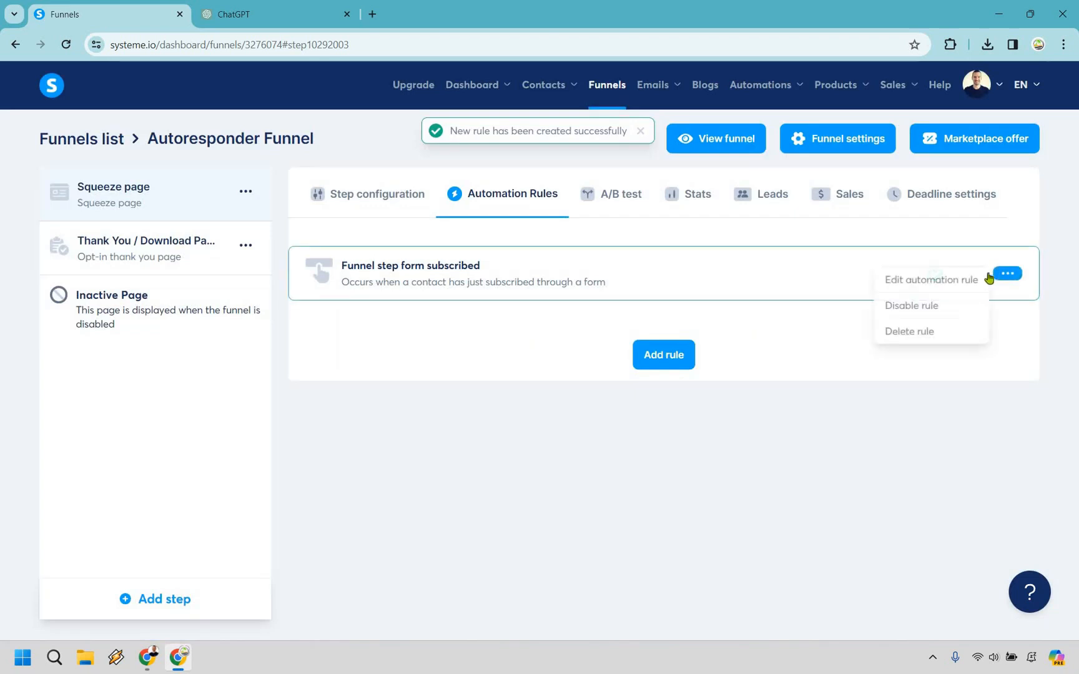
{"action": "left_click", "coordinate": [937, 283]}
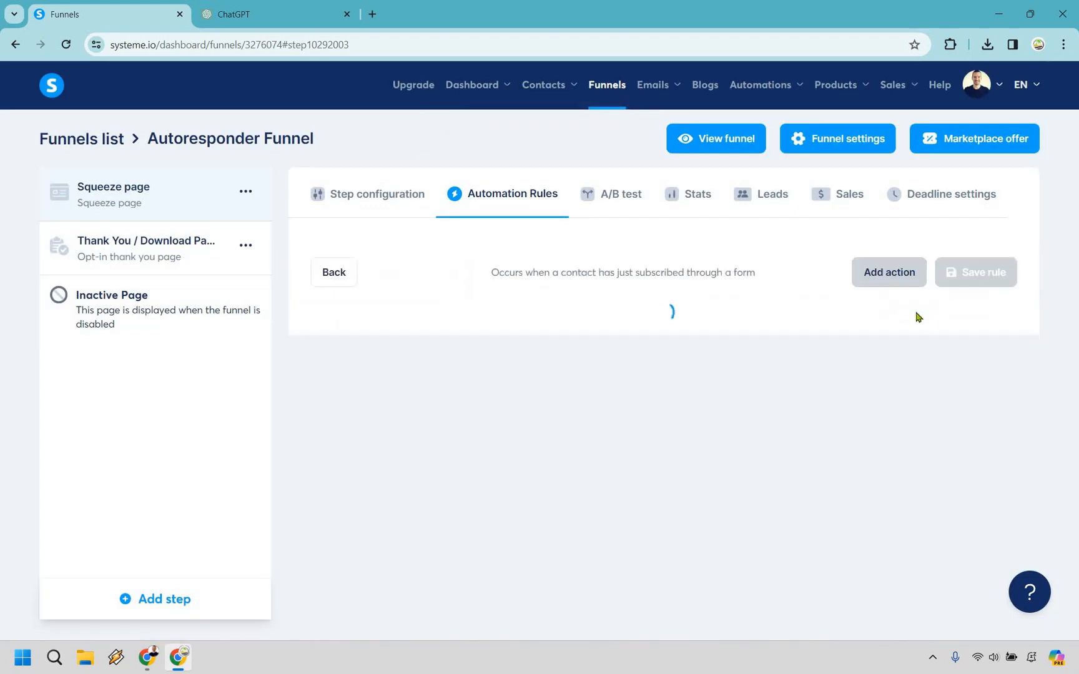
{"action": "left_click", "coordinate": [887, 275]}
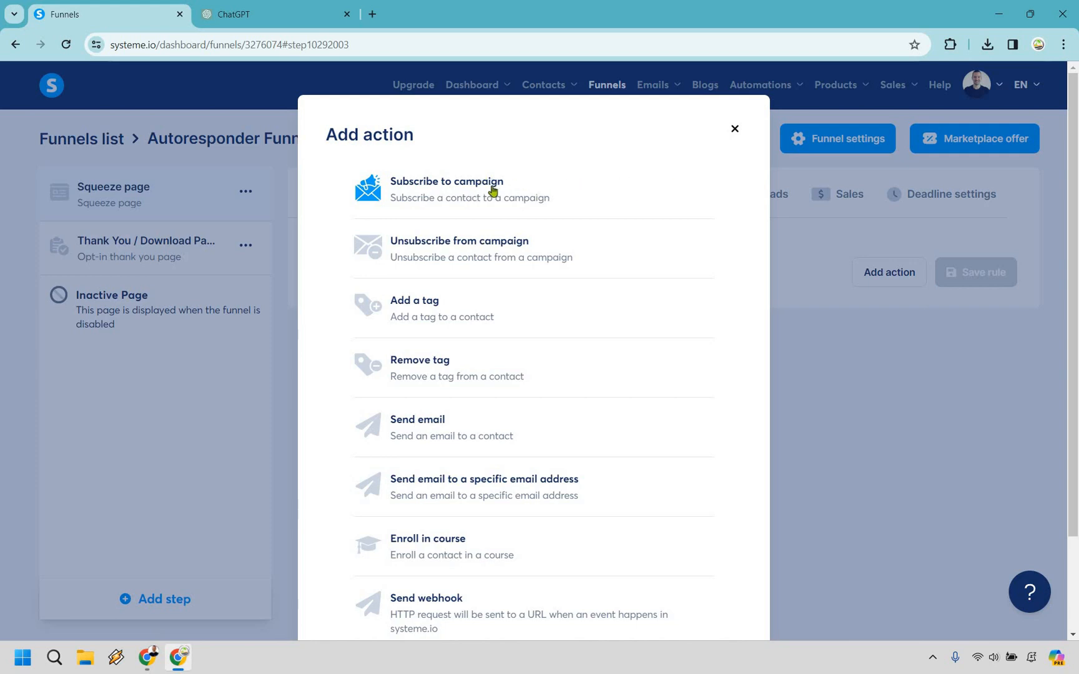
{"action": "left_click", "coordinate": [492, 191]}
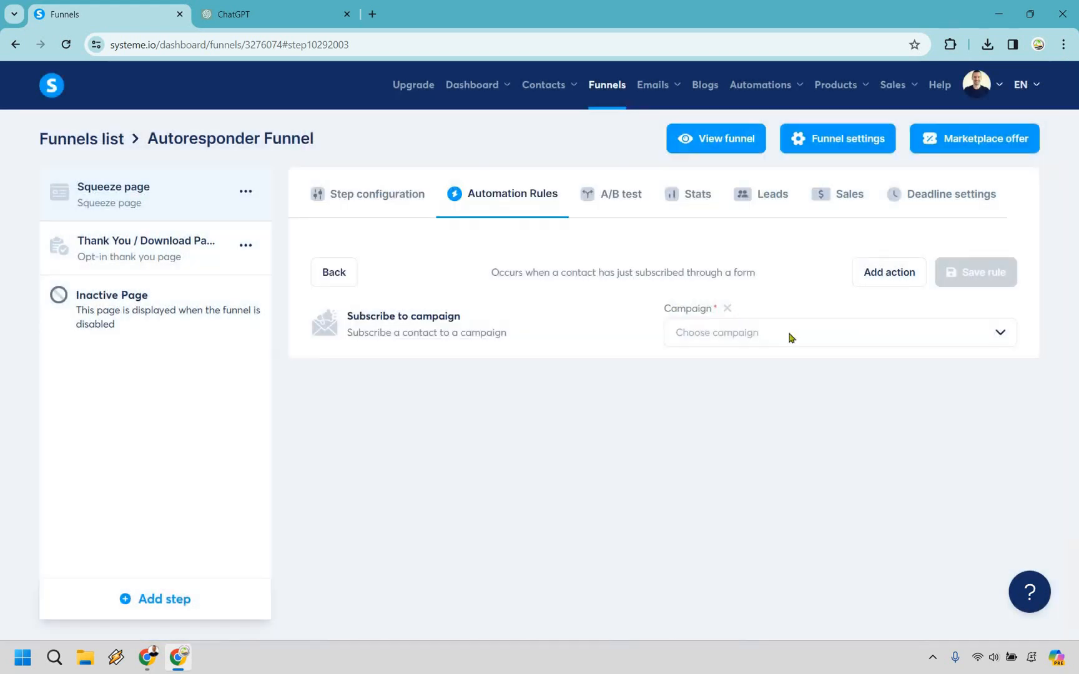
{"action": "left_click", "coordinate": [772, 342]}
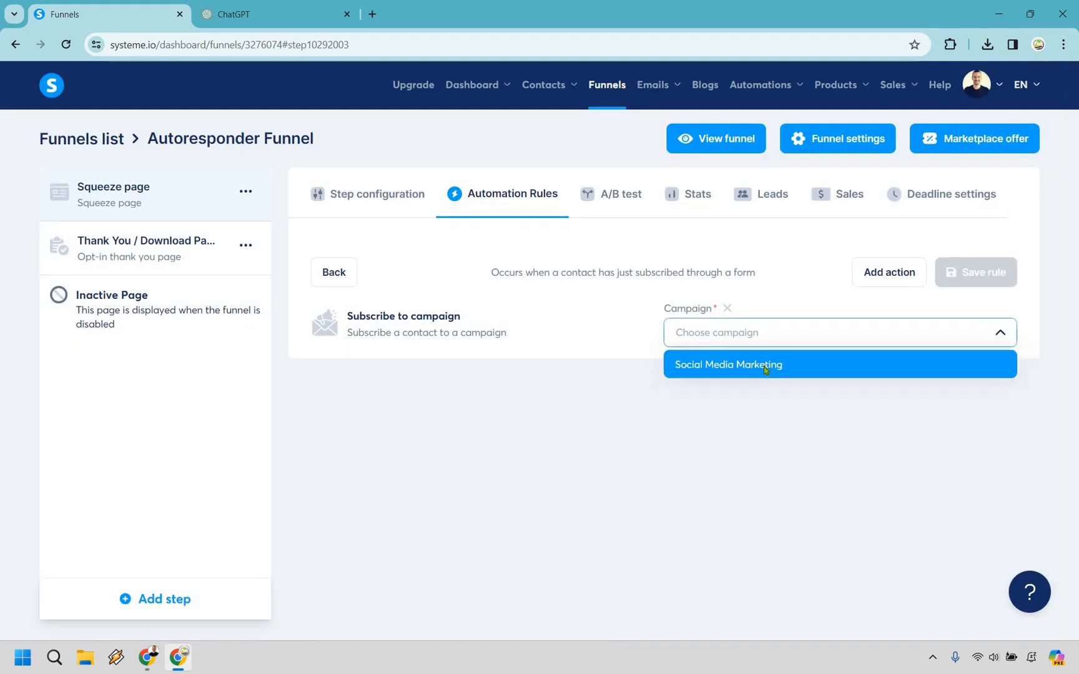
{"action": "left_click", "coordinate": [937, 364]}
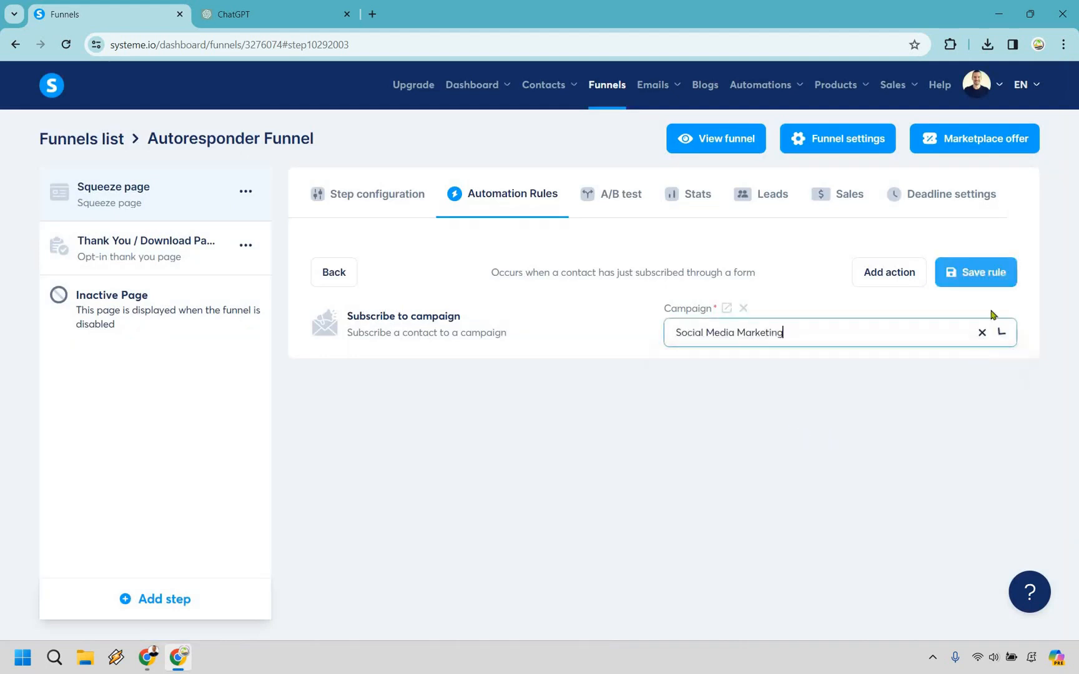
{"action": "left_click", "coordinate": [993, 277]}
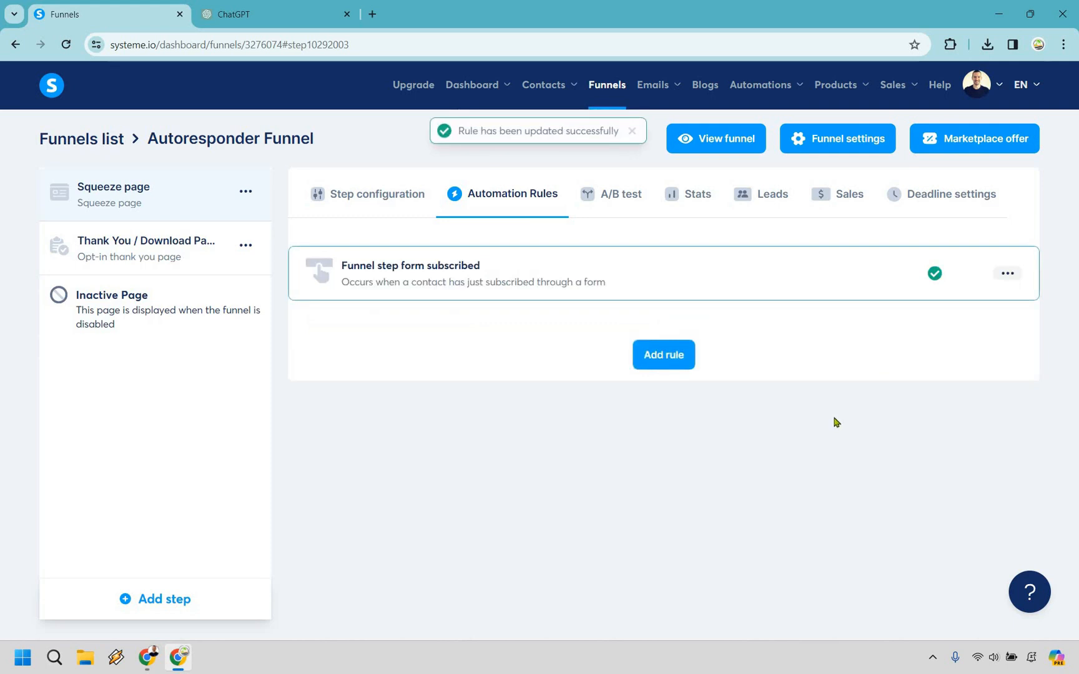